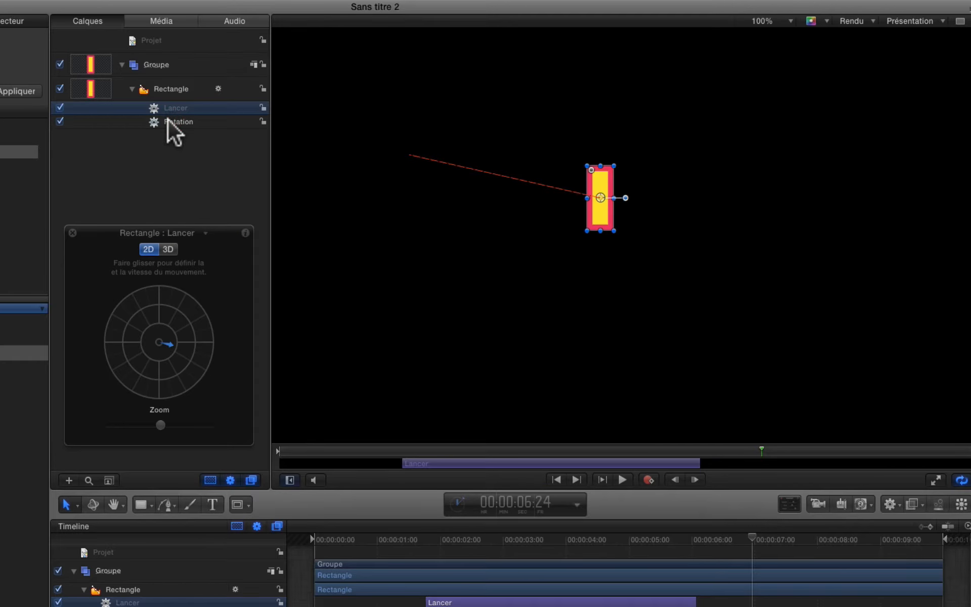
Set the Rotation behavior to spin the rectangle around a tilted 3D axis at about 23.8°, and preview the animation from the start
{"action": "left_click", "coordinate": [168, 120]}
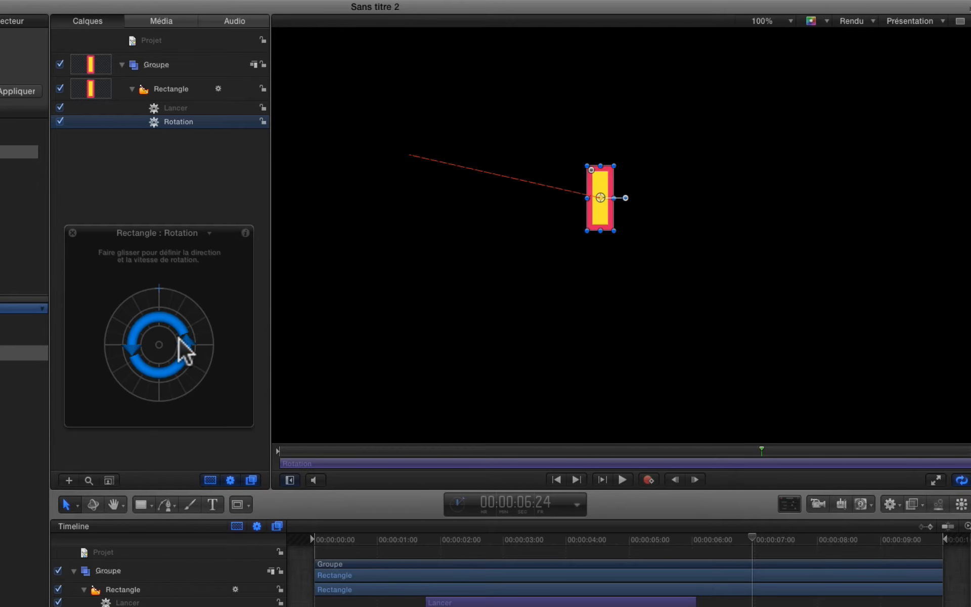
{"action": "left_click", "coordinate": [175, 107]}
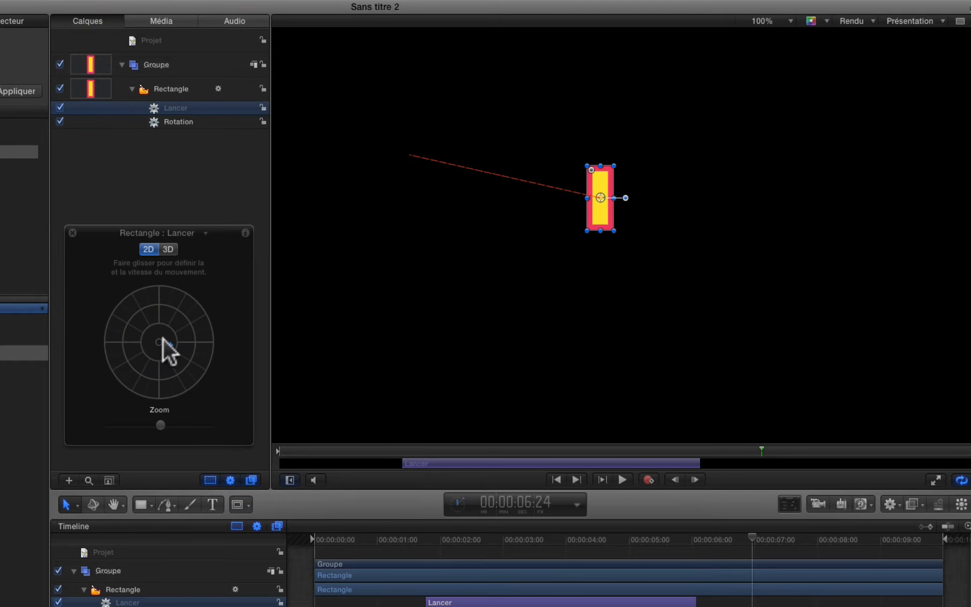
{"action": "left_click", "coordinate": [179, 121]}
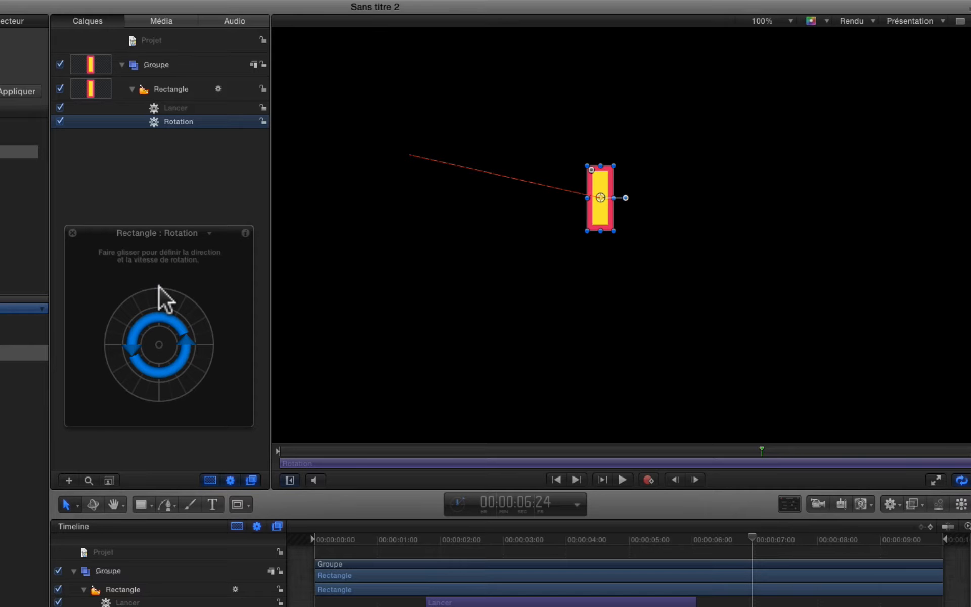
{"action": "left_click_drag", "start_coordinate": [159, 287], "coordinate": [210, 383]}
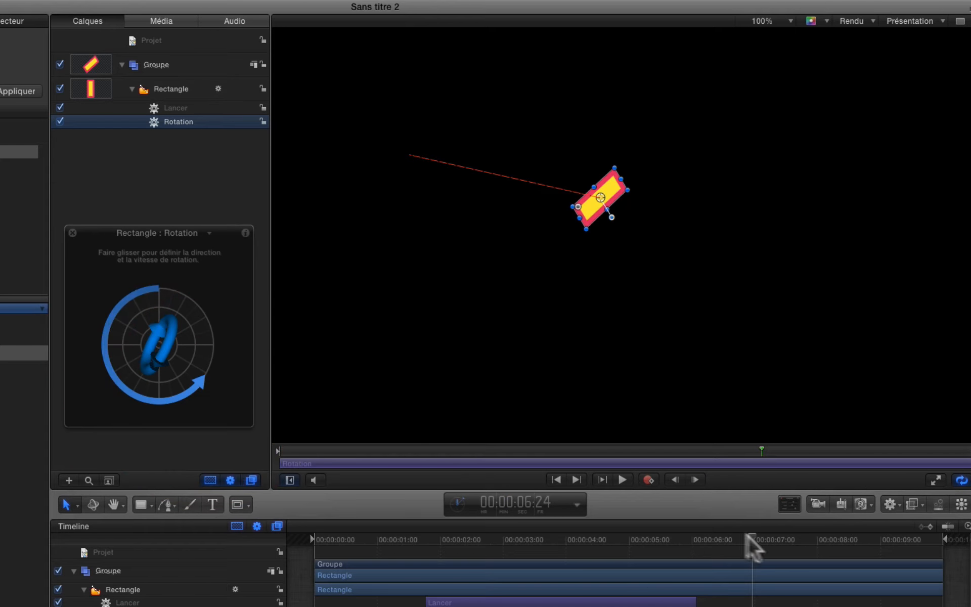
{"action": "left_click_drag", "start_coordinate": [751, 535], "coordinate": [314, 575]}
{"action": "key", "text": "space"}
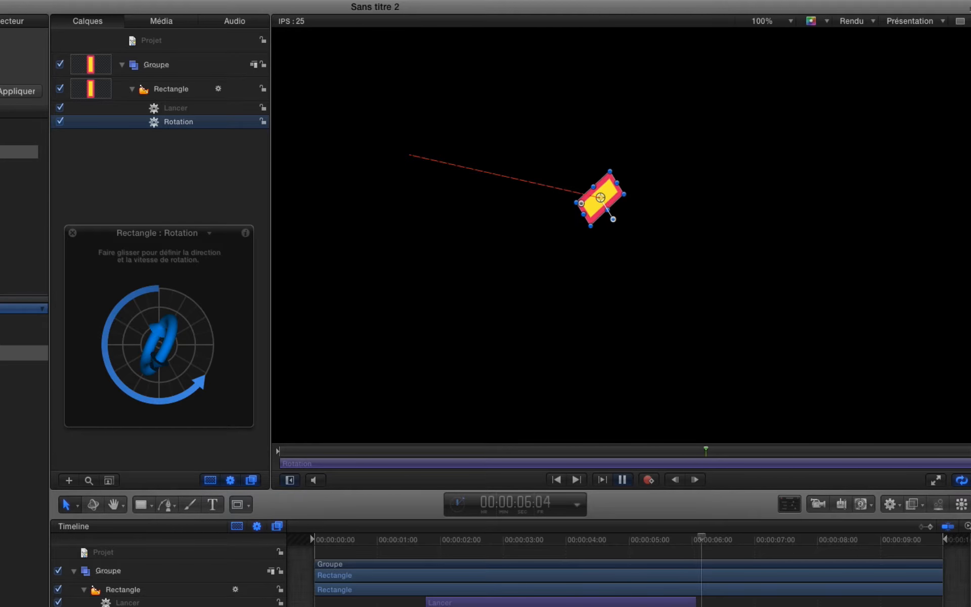
{"action": "key", "text": "space"}
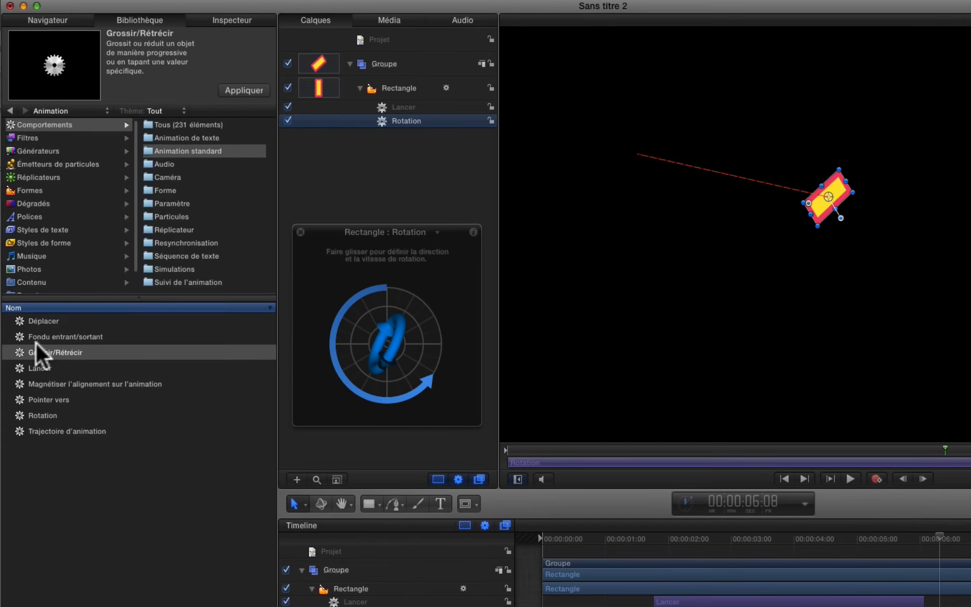
Add the Grossir/Rétrécir behavior to the rectangle, making it grow taller and shrink in width, and scrub through the result
{"action": "left_click_drag", "start_coordinate": [17, 350], "coordinate": [365, 99]}
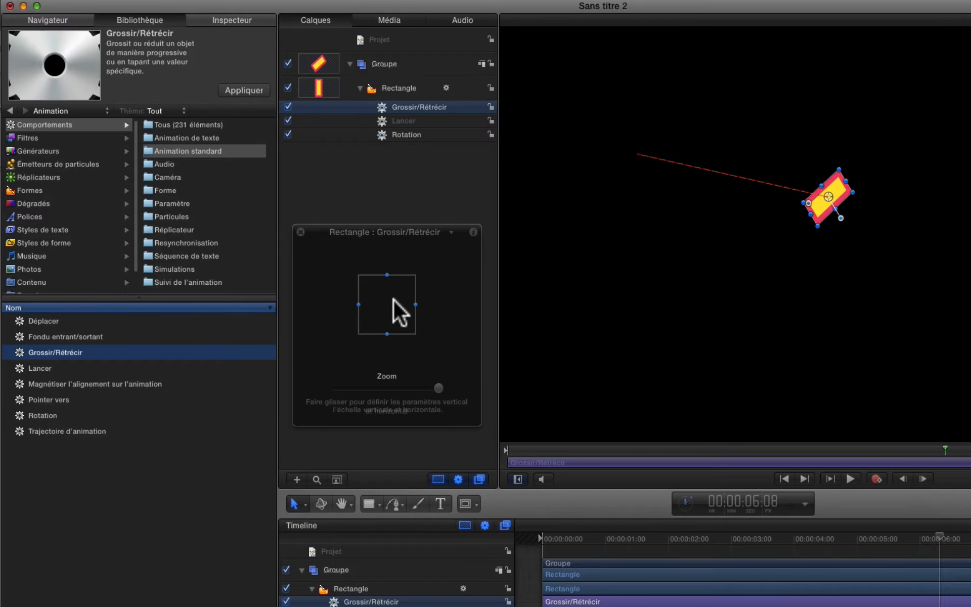
{"action": "left_click_drag", "start_coordinate": [416, 304], "coordinate": [435, 304]}
{"action": "left_click_drag", "start_coordinate": [162, 274], "coordinate": [155, 251]}
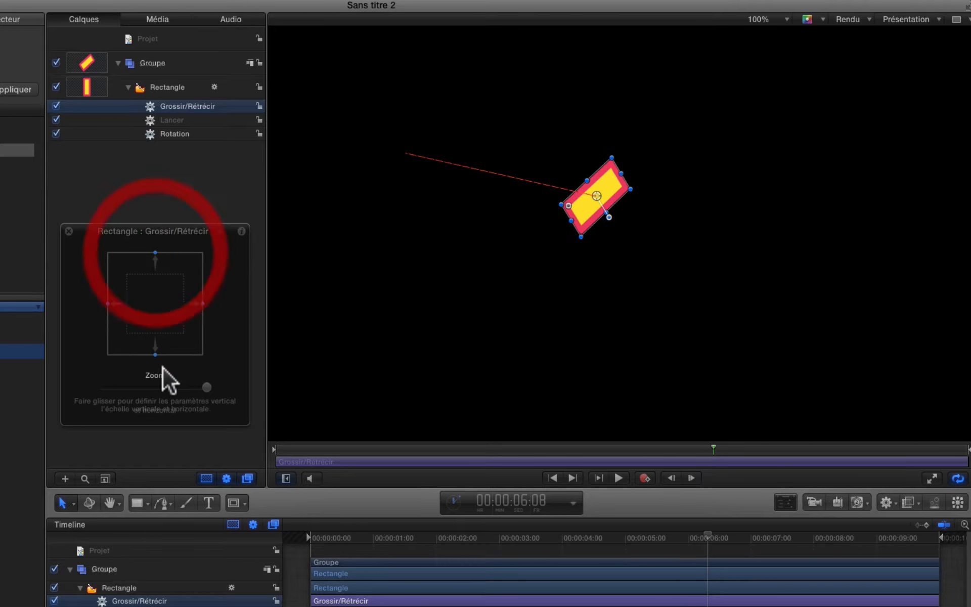
{"action": "left_click_drag", "start_coordinate": [156, 352], "coordinate": [155, 365]}
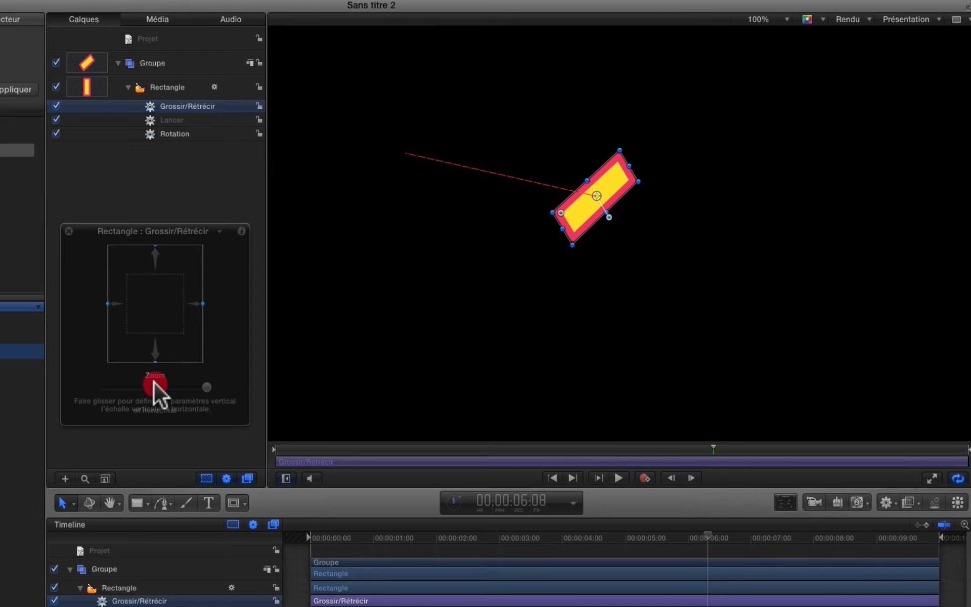
{"action": "left_click_drag", "start_coordinate": [202, 304], "coordinate": [172, 303]}
{"action": "left_click_drag", "start_coordinate": [537, 535], "coordinate": [537, 590]}
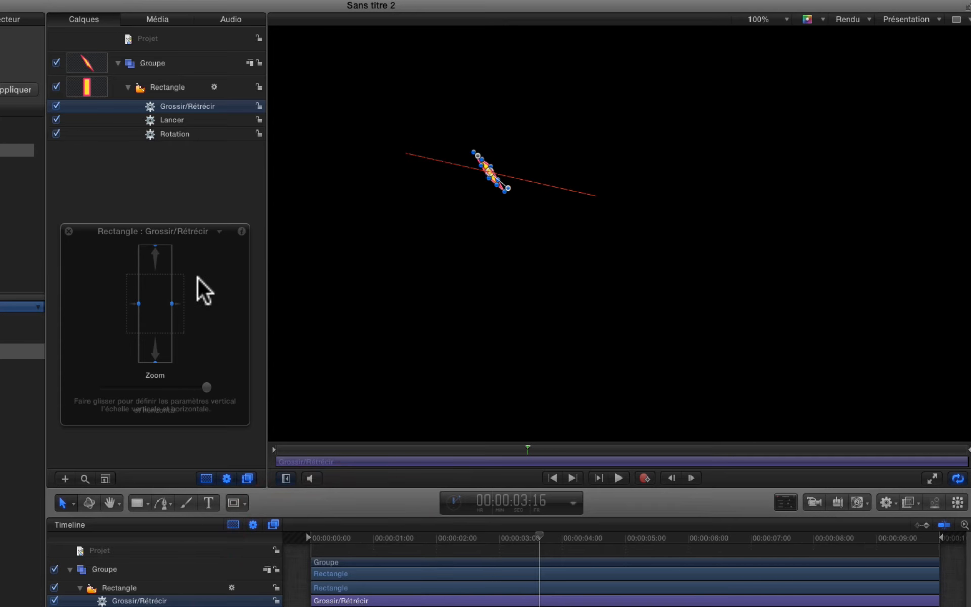
Change the rectangle's fill color to light blue and turn off its outline
{"action": "left_click", "coordinate": [168, 120]}
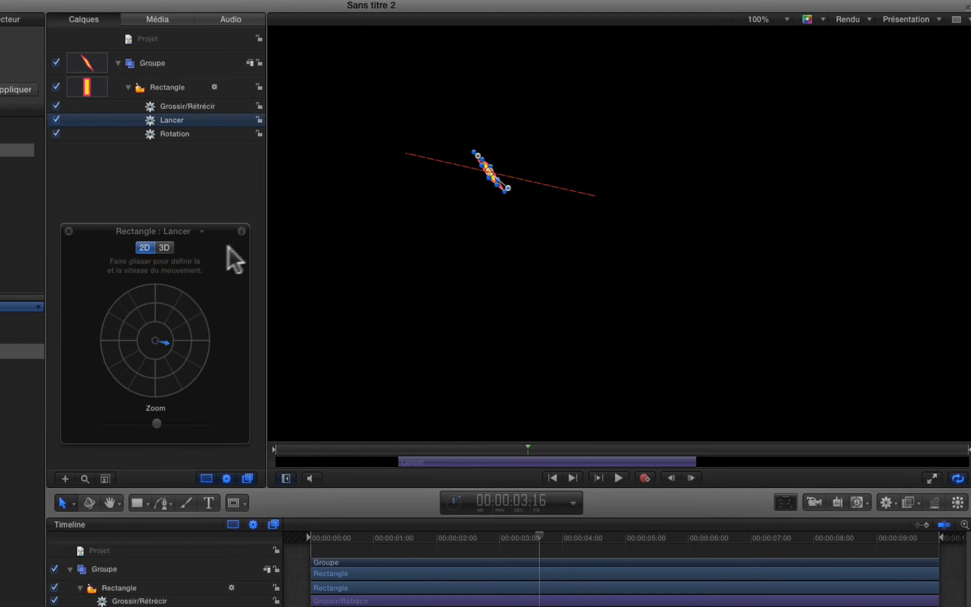
{"action": "left_click", "coordinate": [200, 230]}
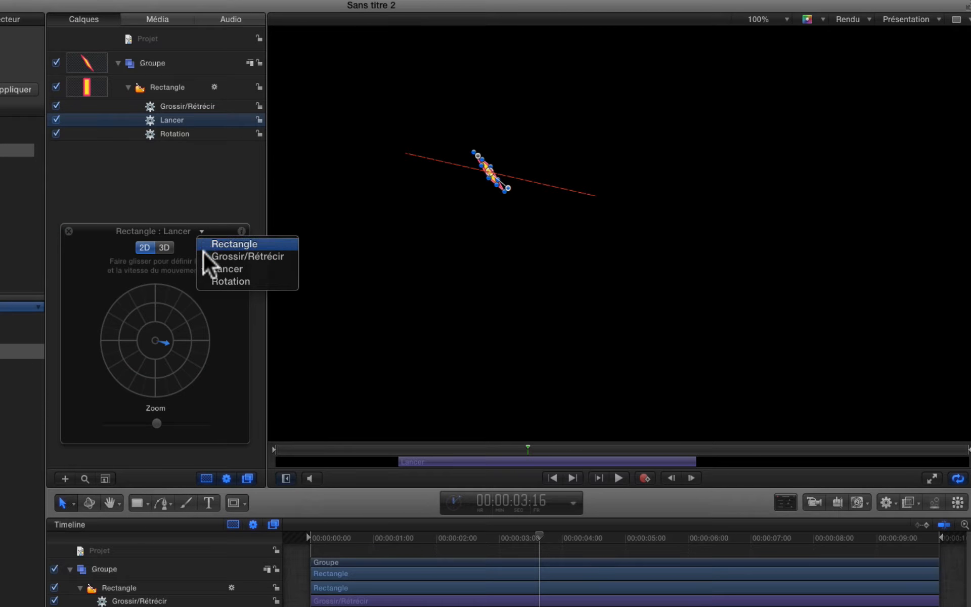
{"action": "left_click", "coordinate": [210, 244]}
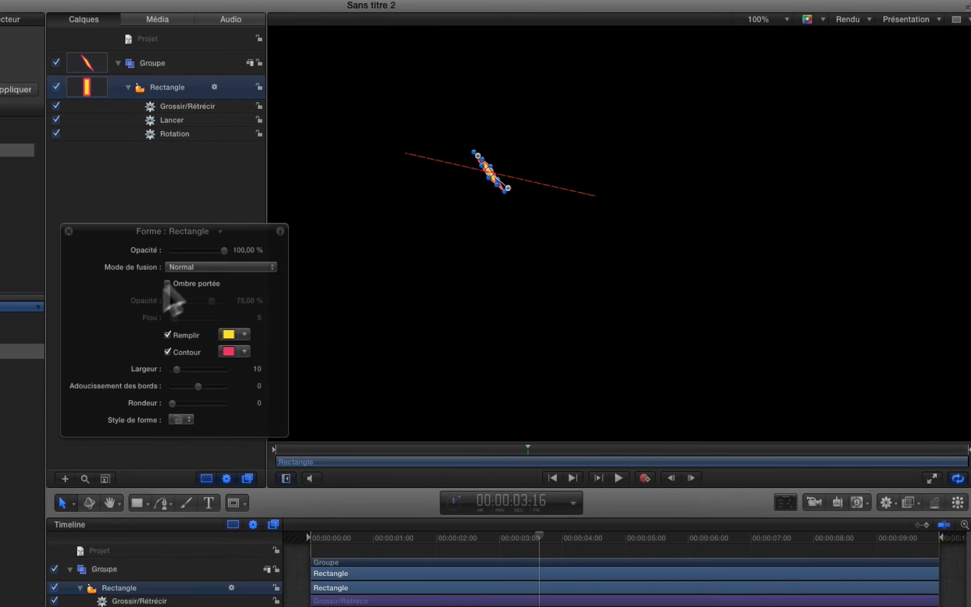
{"action": "left_click", "coordinate": [217, 231]}
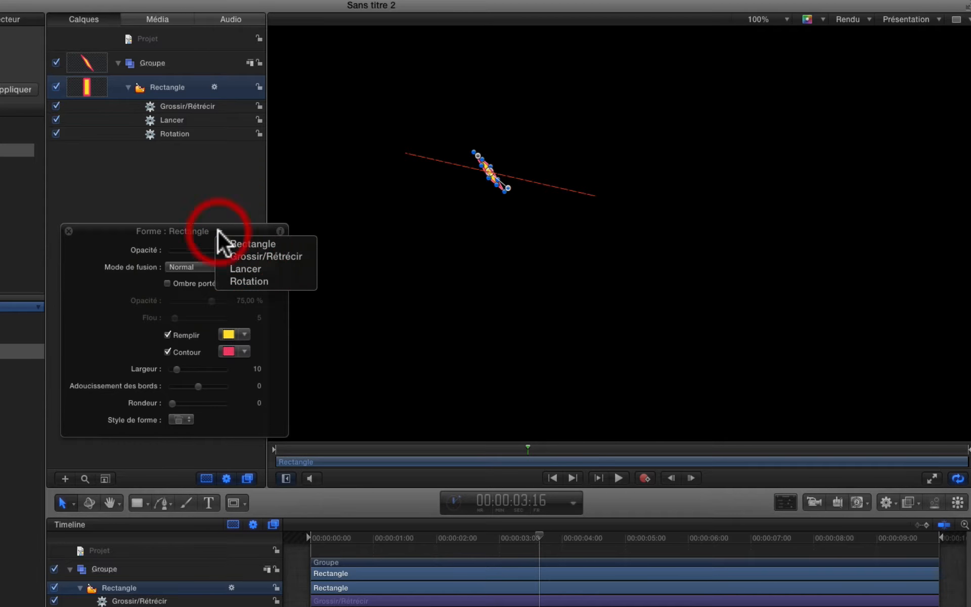
{"action": "left_click", "coordinate": [218, 230]}
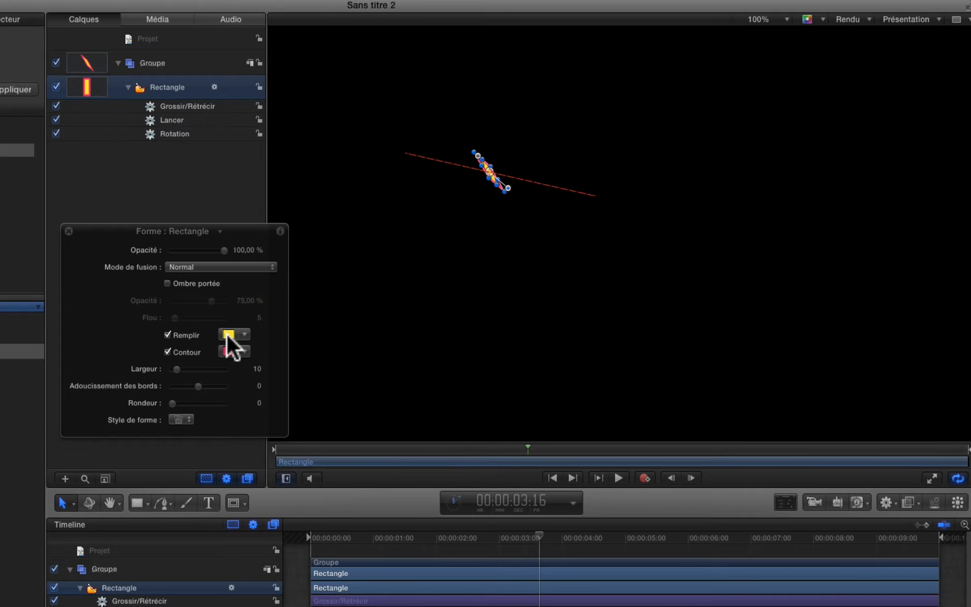
{"action": "left_click", "coordinate": [227, 334]}
{"action": "left_click", "coordinate": [166, 603]}
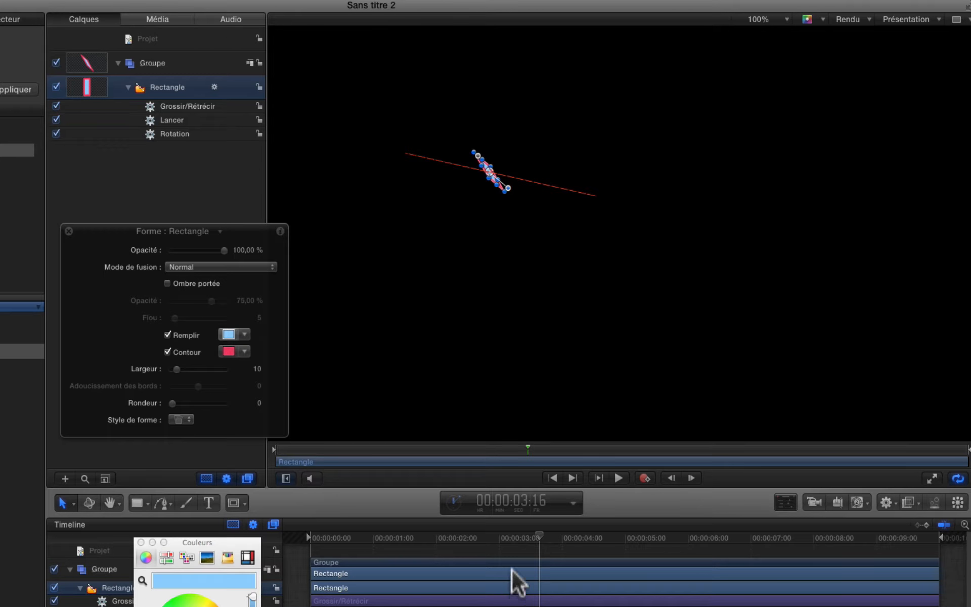
{"action": "left_click", "coordinate": [167, 351]}
{"action": "left_click_drag", "start_coordinate": [575, 537], "coordinate": [488, 529]}
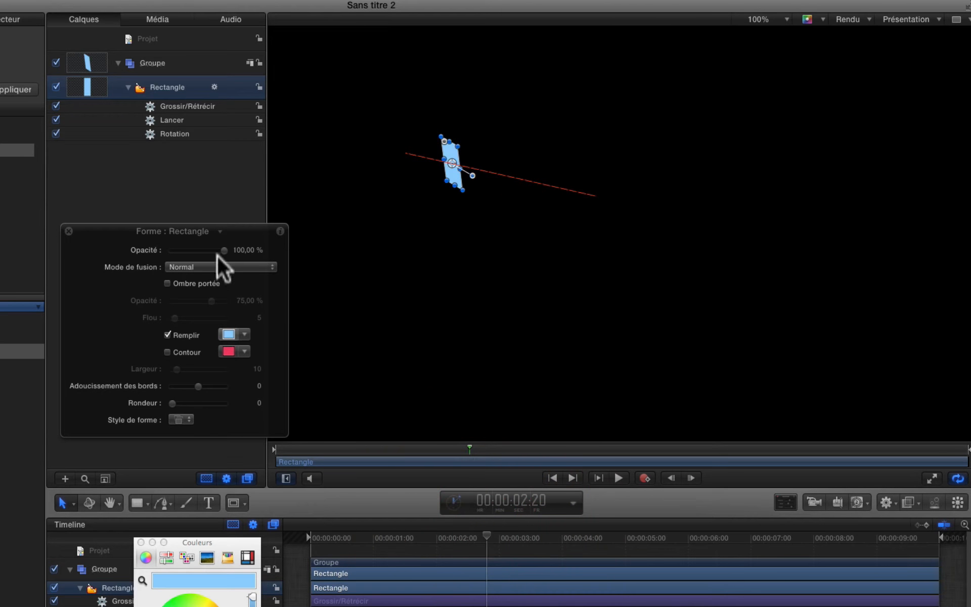
Redirect the Lancer behavior's throw steeply down to the right with a higher speed, and preview the motion
{"action": "left_click", "coordinate": [218, 230]}
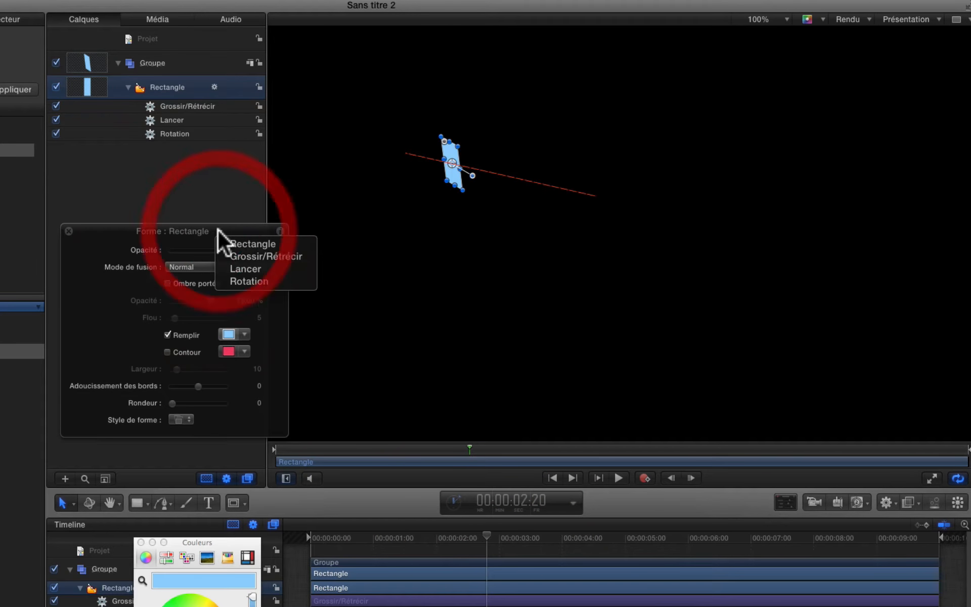
{"action": "left_click", "coordinate": [249, 267]}
{"action": "left_click_drag", "start_coordinate": [172, 343], "coordinate": [169, 357]}
{"action": "mouse_move", "coordinate": [399, 543]}
{"action": "left_mouse_down"}
{"action": "mouse_move", "coordinate": [336, 546]}
{"action": "mouse_move", "coordinate": [396, 547]}
{"action": "left_mouse_up"}
{"action": "key", "text": "space"}
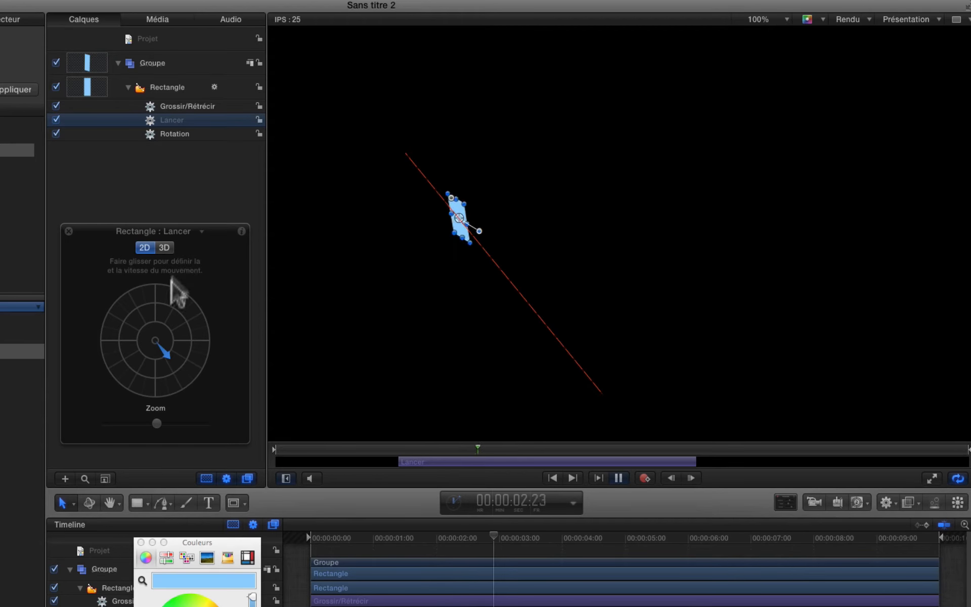
{"action": "key", "text": "space"}
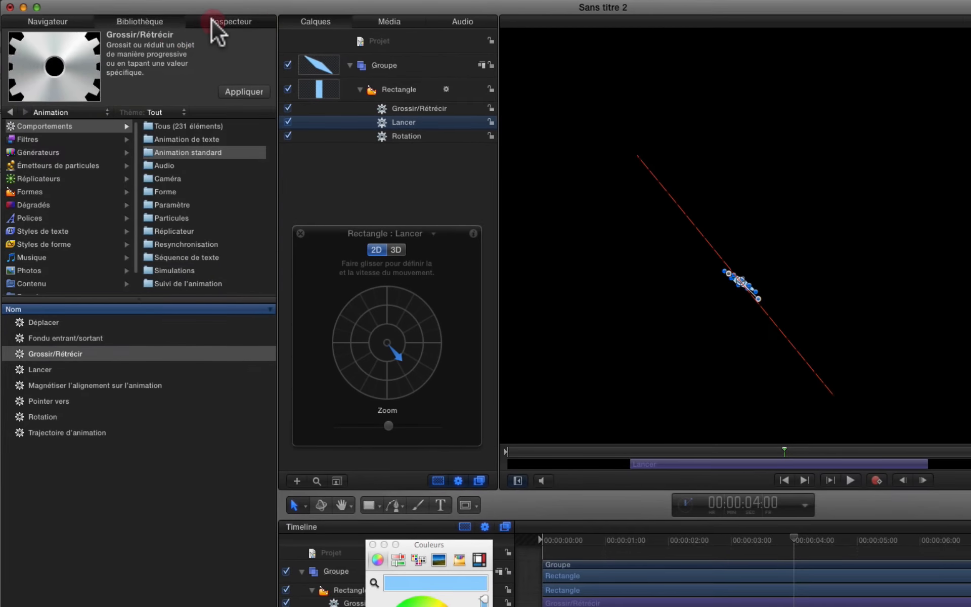
Aim the Lancer throw almost horizontally to the right and set its Incrémentation to "Pente constante jusqu'à la valeur finale"
{"action": "left_click", "coordinate": [211, 20]}
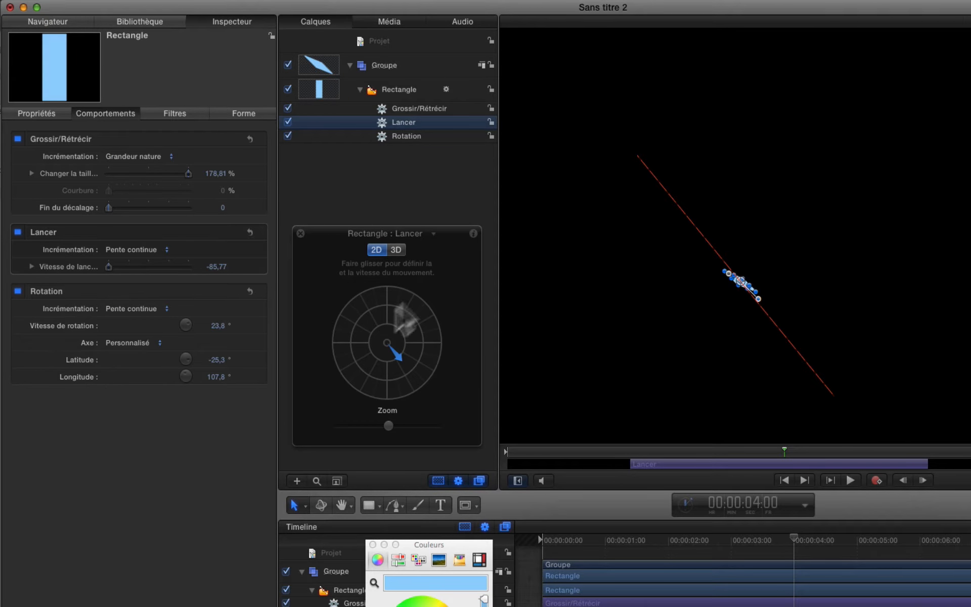
{"action": "mouse_move", "coordinate": [398, 360]}
{"action": "left_mouse_down"}
{"action": "mouse_move", "coordinate": [414, 346]}
{"action": "mouse_move", "coordinate": [413, 326]}
{"action": "mouse_move", "coordinate": [411, 348]}
{"action": "left_mouse_up"}
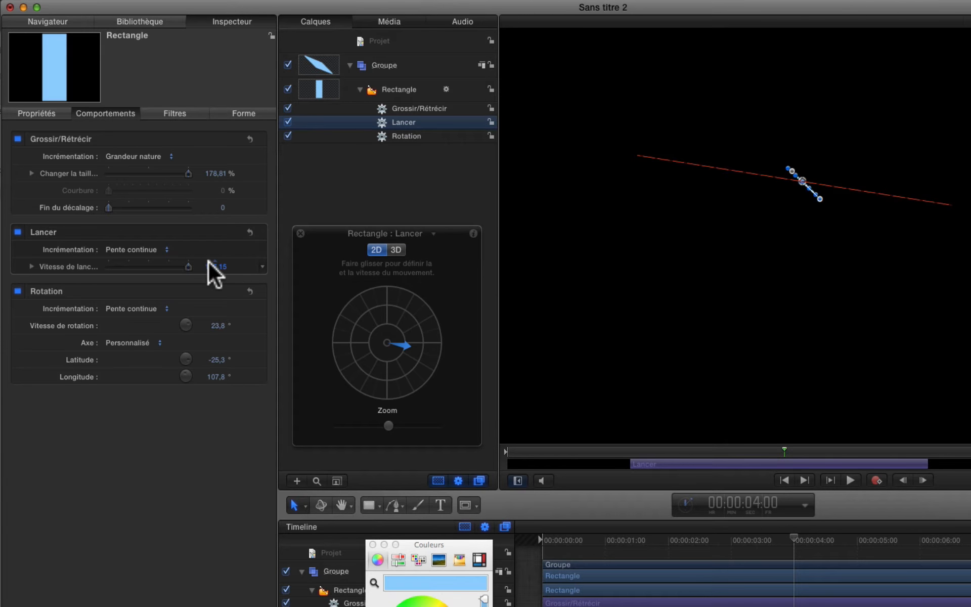
{"action": "left_click", "coordinate": [162, 247]}
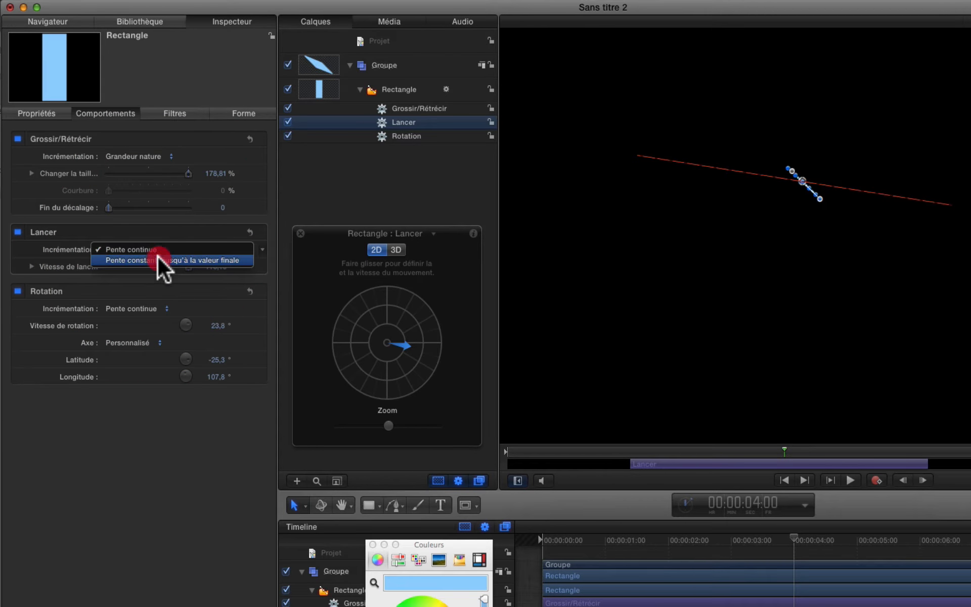
{"action": "left_click", "coordinate": [157, 259]}
Set the Grossir/Rétrécir Incrémentation to "Pente continue" and give the Lancer behavior a new throw slanting down to the right
{"action": "left_click", "coordinate": [153, 156]}
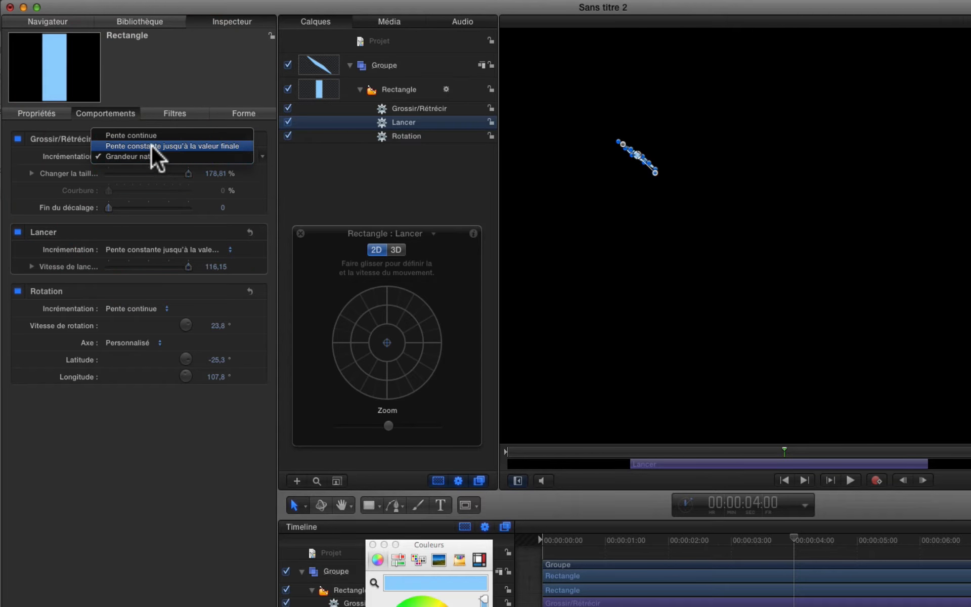
{"action": "left_click", "coordinate": [152, 135]}
{"action": "left_click", "coordinate": [151, 306]}
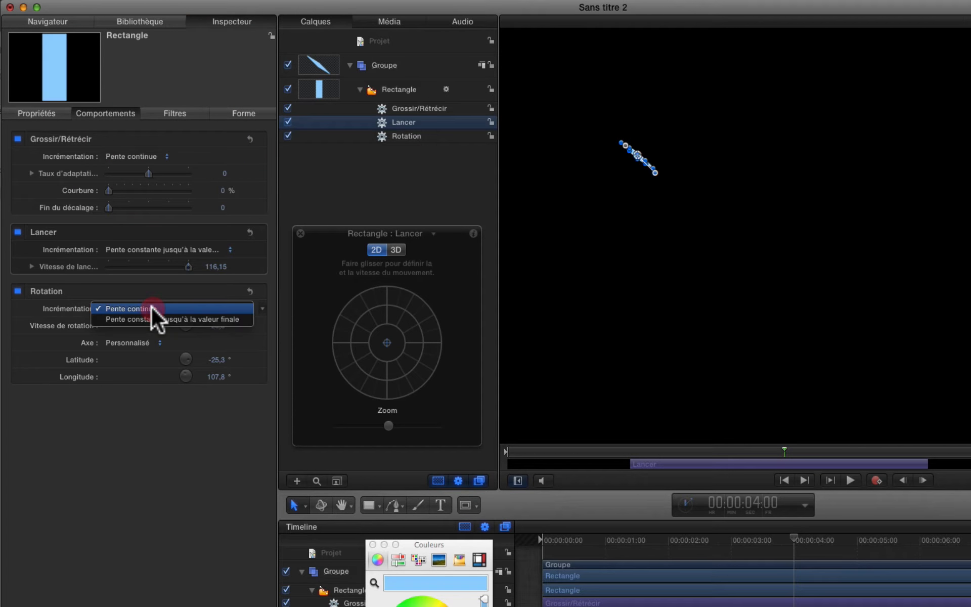
{"action": "left_click", "coordinate": [122, 391]}
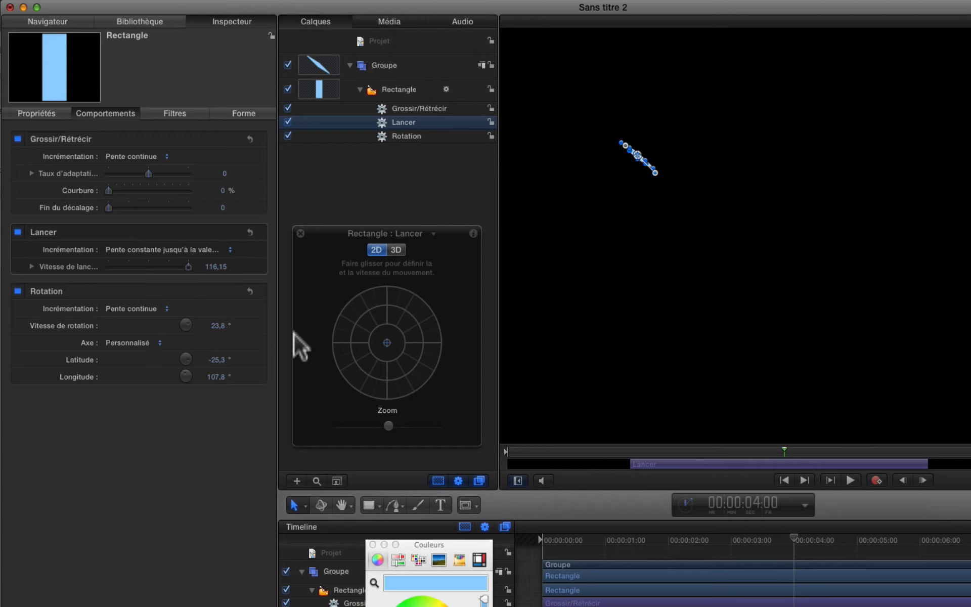
{"action": "left_click_drag", "start_coordinate": [425, 316], "coordinate": [409, 350]}
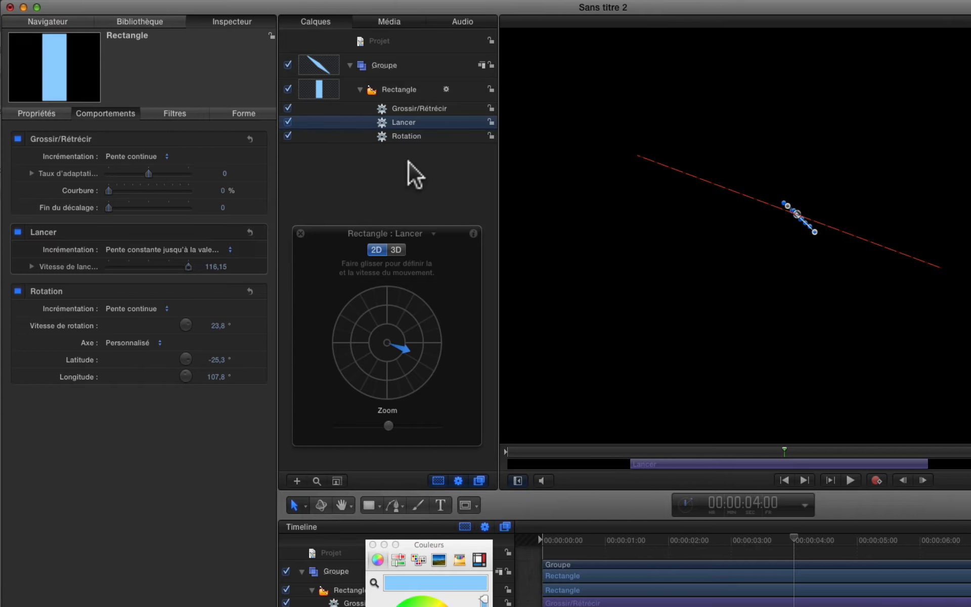
Delete the Grossir/Rétrécir, Lancer and Rotation behaviors from the rectangle
{"action": "left_click_drag", "start_coordinate": [408, 162], "coordinate": [404, 105]}
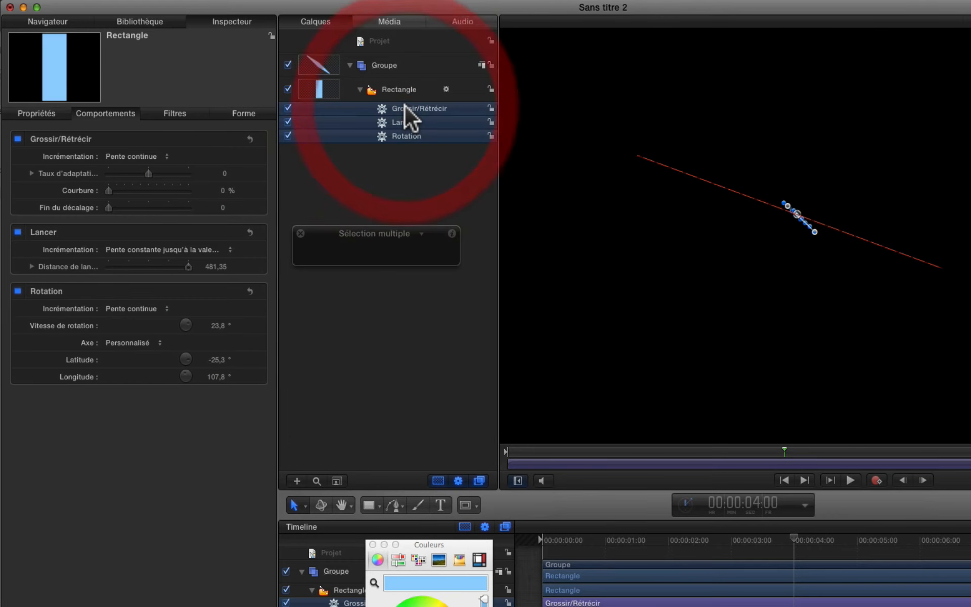
{"action": "key", "text": "Delete"}
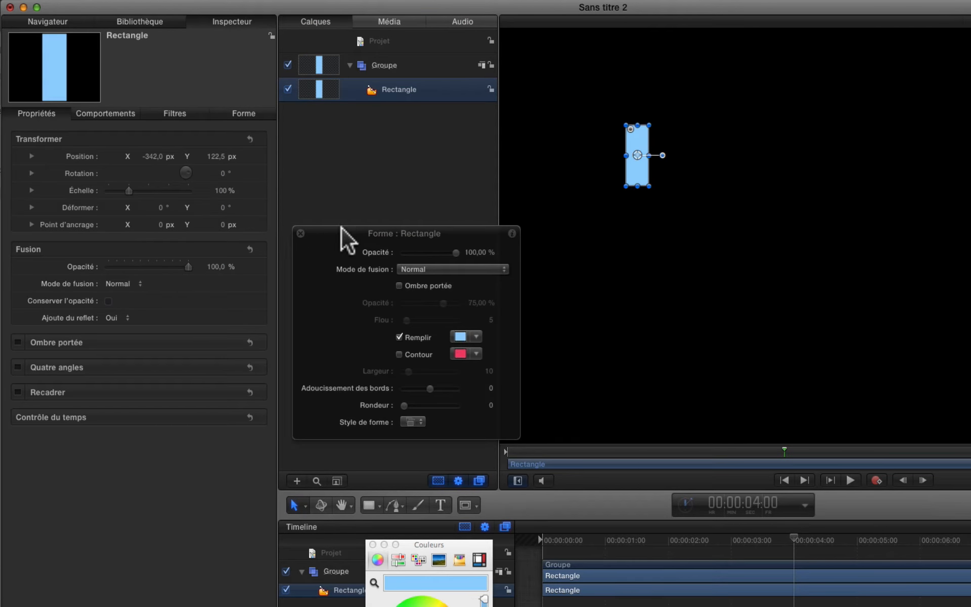
{"action": "left_click_drag", "start_coordinate": [342, 227], "coordinate": [327, 218]}
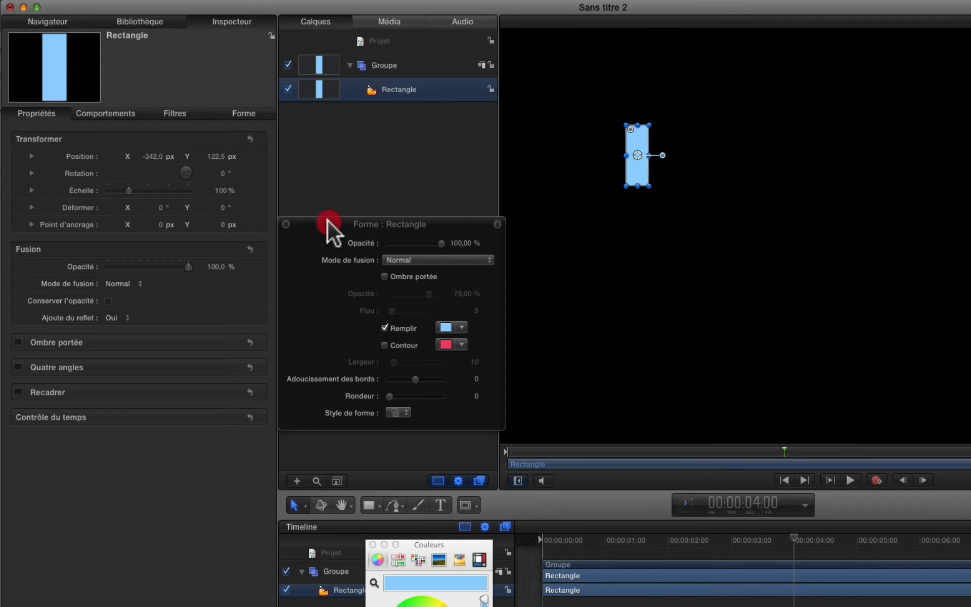
Apply the Déplacer behavior to the rectangle and position its target point near the lower-right corner of the canvas
{"action": "left_click", "coordinate": [143, 20]}
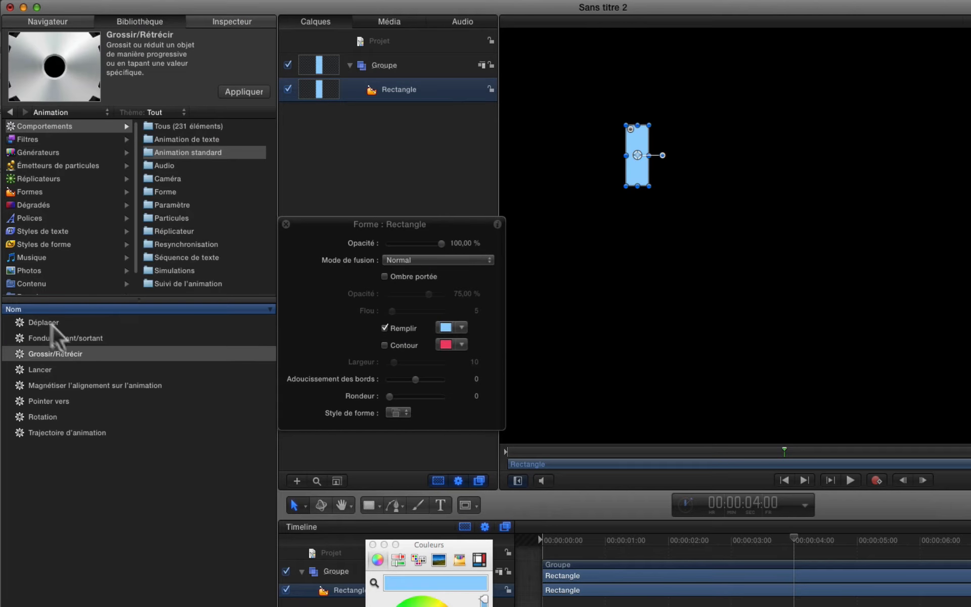
{"action": "left_click", "coordinate": [37, 321]}
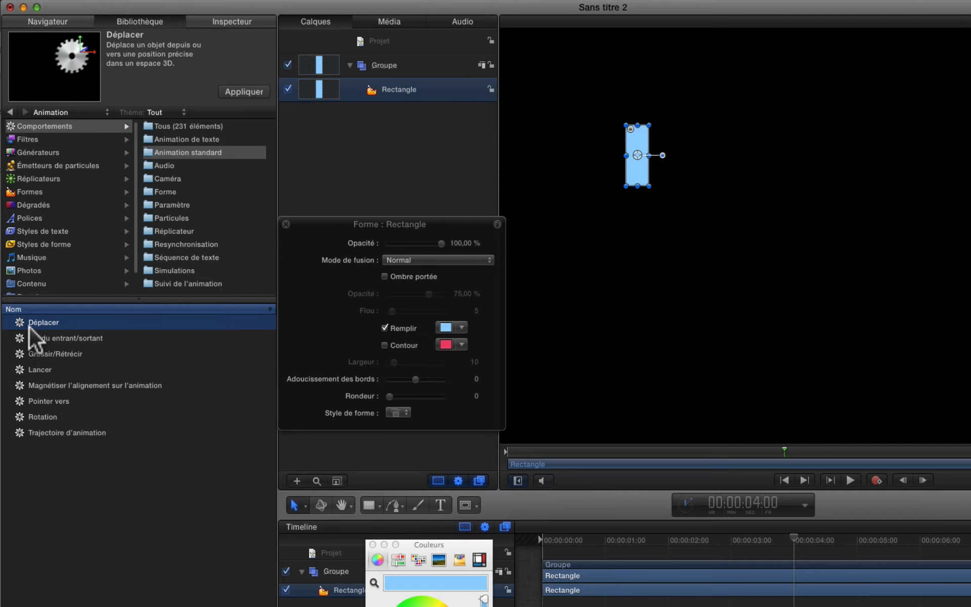
{"action": "left_click_drag", "start_coordinate": [29, 327], "coordinate": [397, 91]}
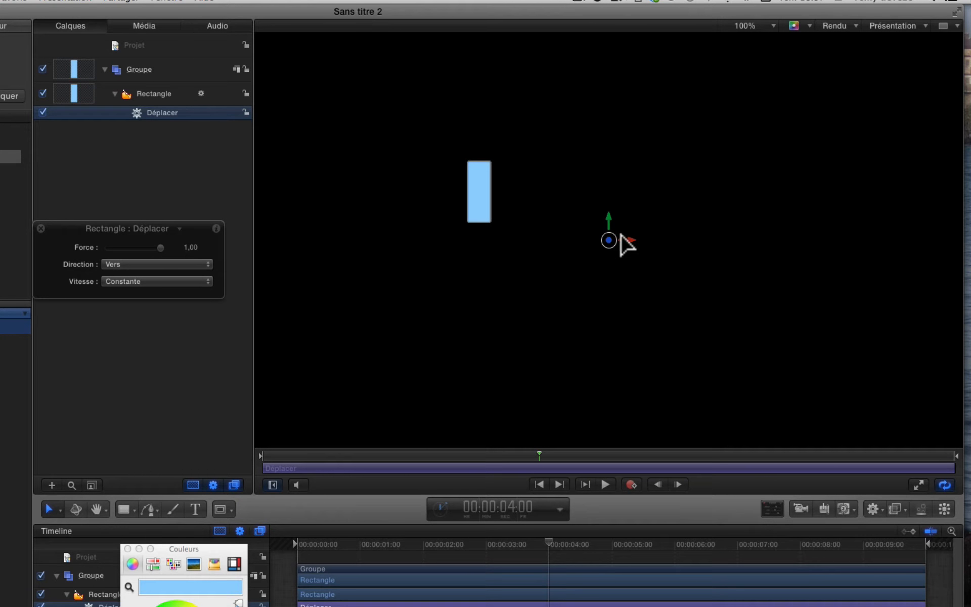
{"action": "left_click_drag", "start_coordinate": [608, 213], "coordinate": [385, 410]}
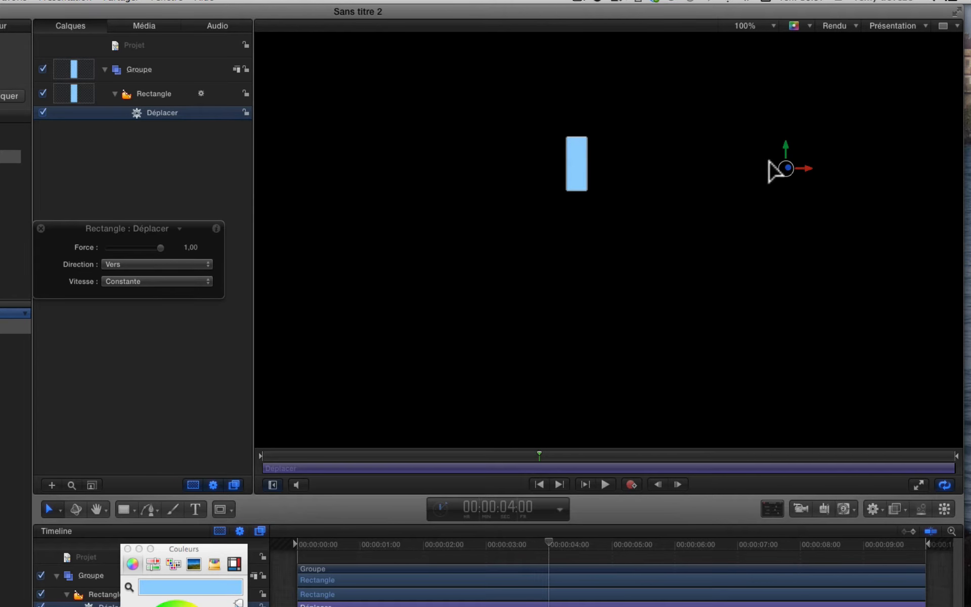
{"action": "left_click_drag", "start_coordinate": [786, 164], "coordinate": [891, 394]}
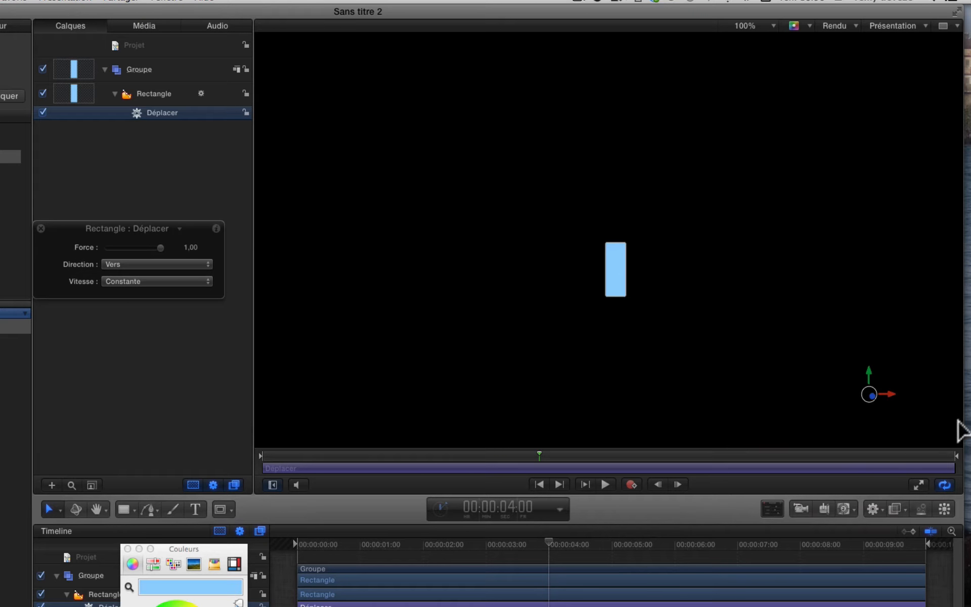
Play the Déplacer animation from the start of the timeline and set the behavior's Direction to "De"
{"action": "left_click_drag", "start_coordinate": [546, 544], "coordinate": [297, 556]}
{"action": "key", "text": "space"}
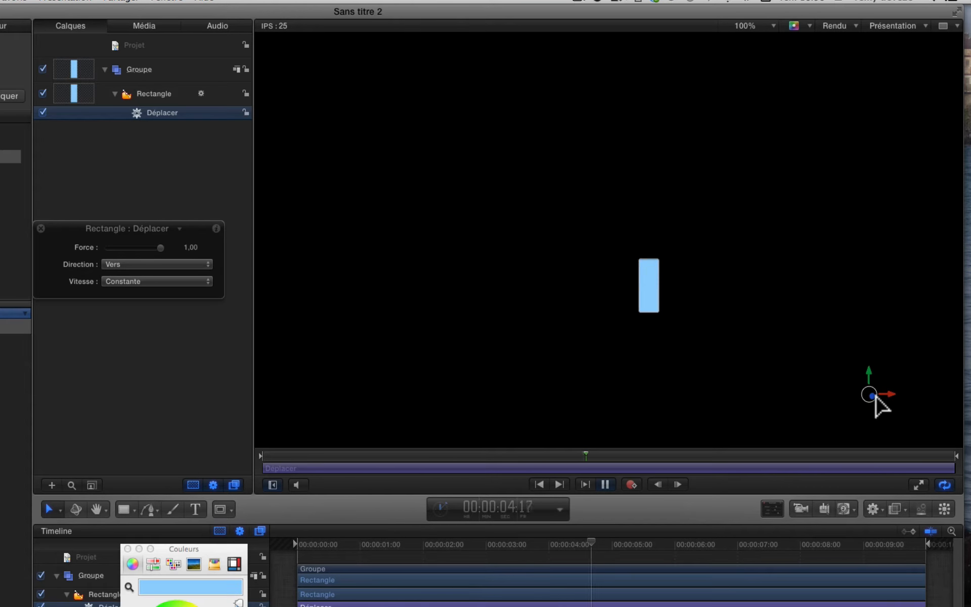
{"action": "key", "text": "space"}
{"action": "left_click", "coordinate": [182, 264]}
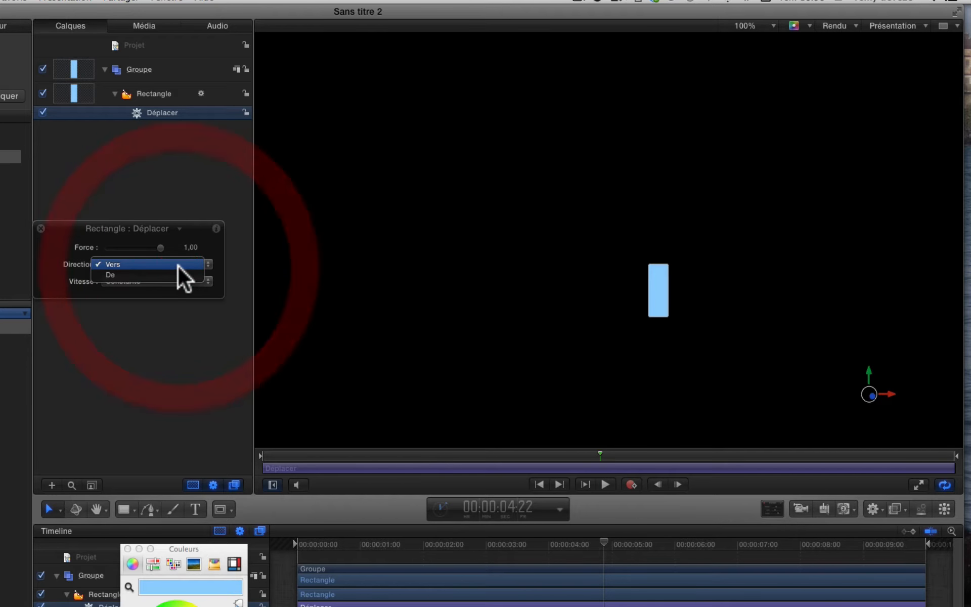
{"action": "left_click", "coordinate": [160, 272]}
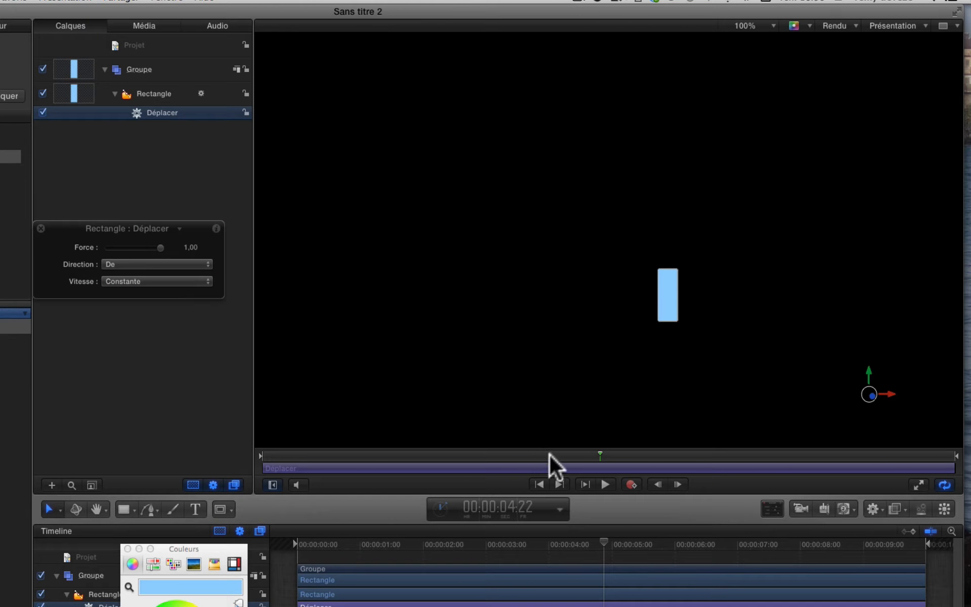
{"action": "left_click", "coordinate": [293, 549]}
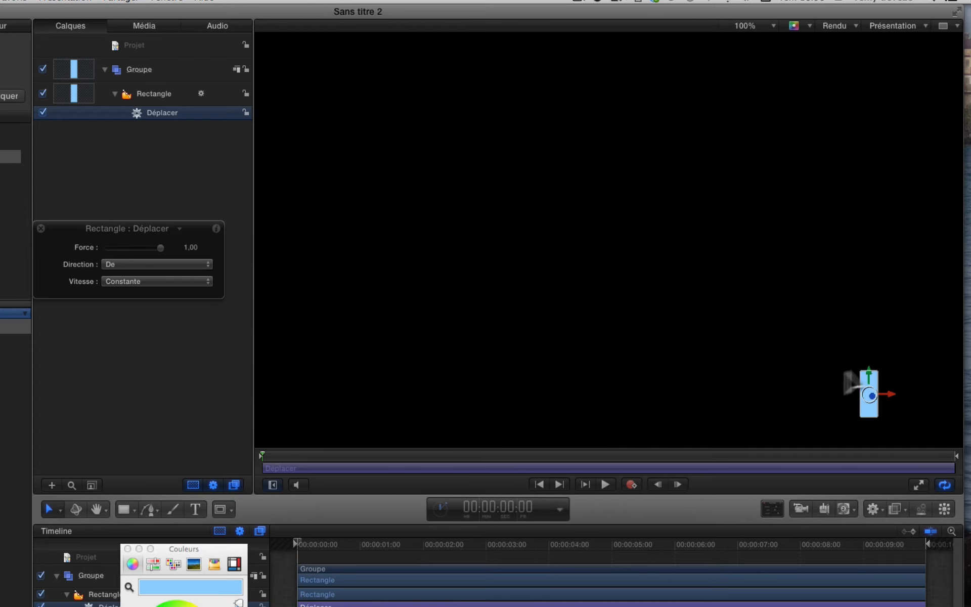
Move the Déplacer reference point near the upper-left corner of the canvas and play the animation from the start
{"action": "left_click_drag", "start_coordinate": [869, 379], "coordinate": [371, 177]}
{"action": "mouse_move", "coordinate": [298, 549]}
{"action": "left_mouse_down"}
{"action": "mouse_move", "coordinate": [921, 561]}
{"action": "mouse_move", "coordinate": [297, 575]}
{"action": "left_mouse_up"}
{"action": "key", "text": "space"}
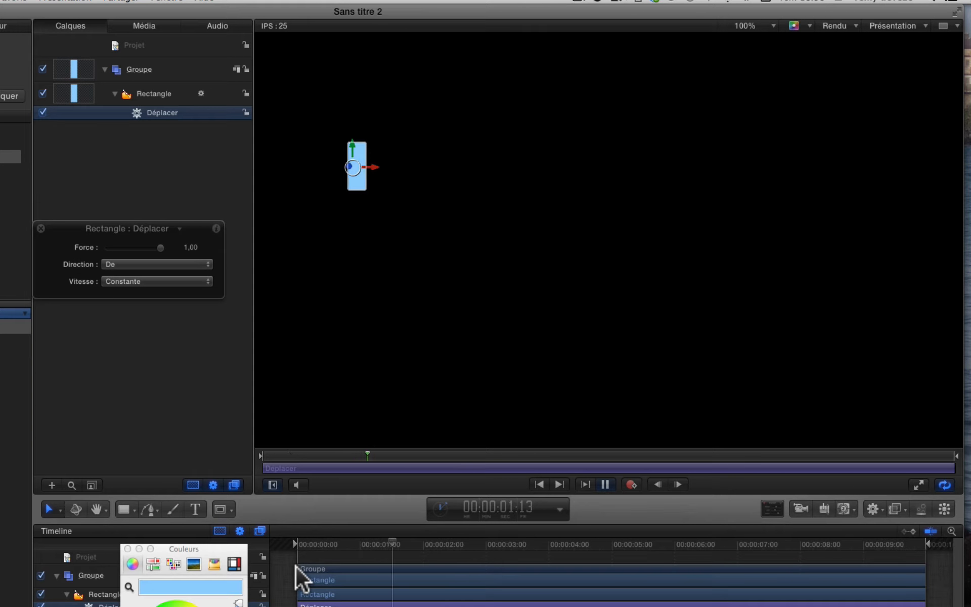
{"action": "key", "text": "space"}
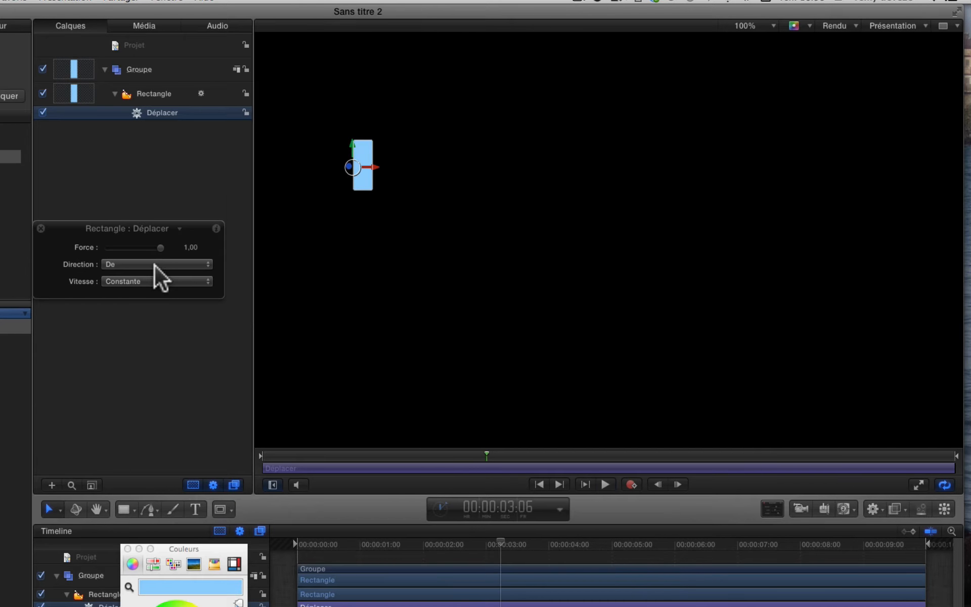
Set the Déplacer Direction to "Vers", move its target point straight down near the lower-left of the canvas, and play from the start
{"action": "left_click", "coordinate": [153, 263]}
{"action": "left_click", "coordinate": [148, 255]}
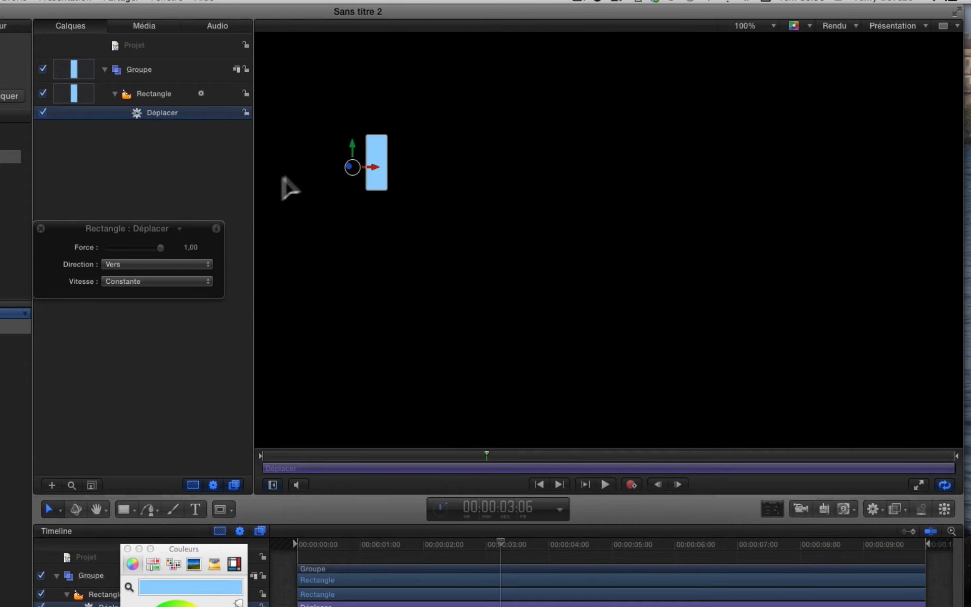
{"action": "left_click_drag", "start_coordinate": [354, 145], "coordinate": [349, 402]}
{"action": "left_click", "coordinate": [293, 552]}
{"action": "key", "text": "space"}
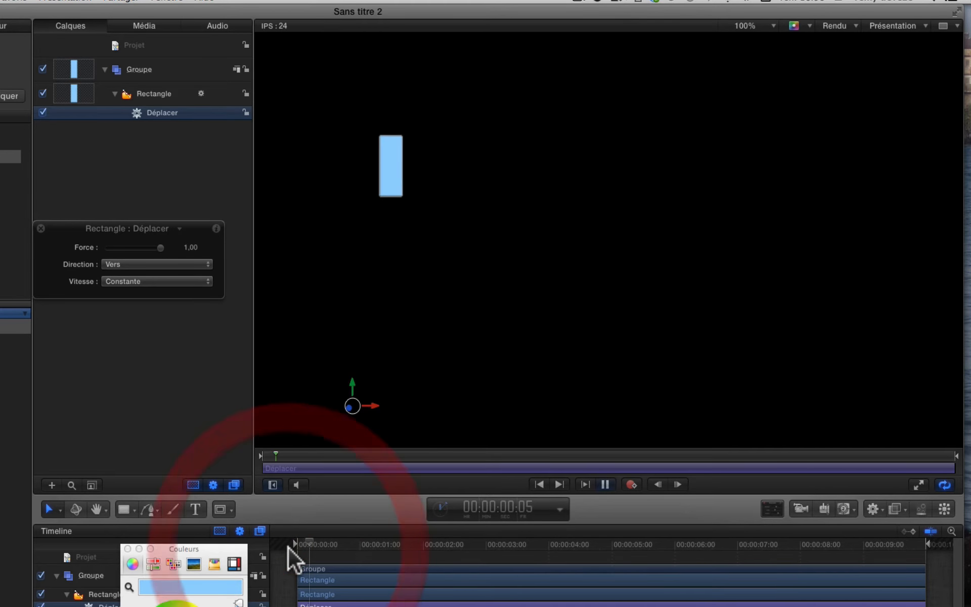
Set the Déplacer Vitesse to "Atténuation en entrée/sortie" and play the animation from the start
{"action": "left_click", "coordinate": [192, 281]}
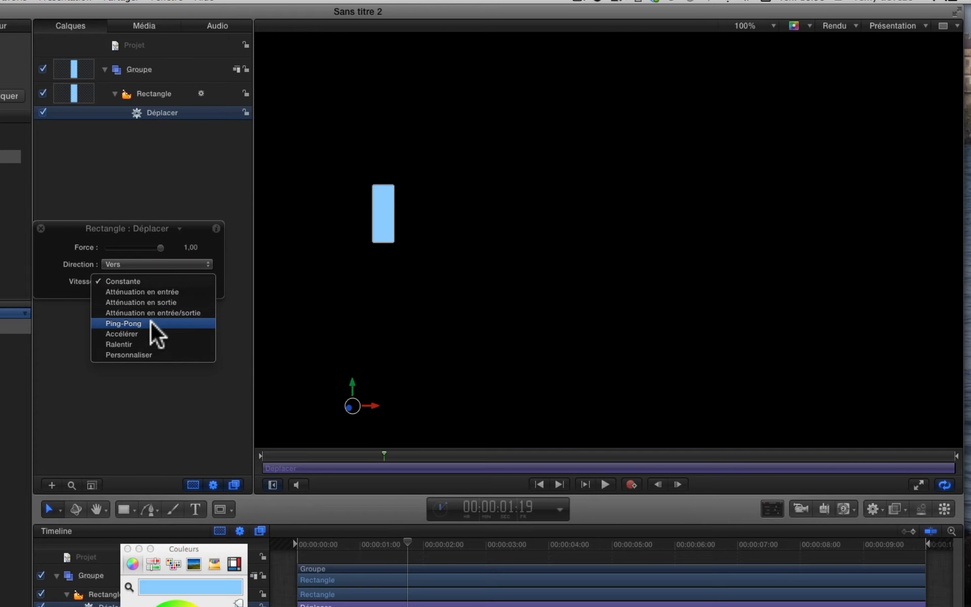
{"action": "left_click", "coordinate": [154, 312]}
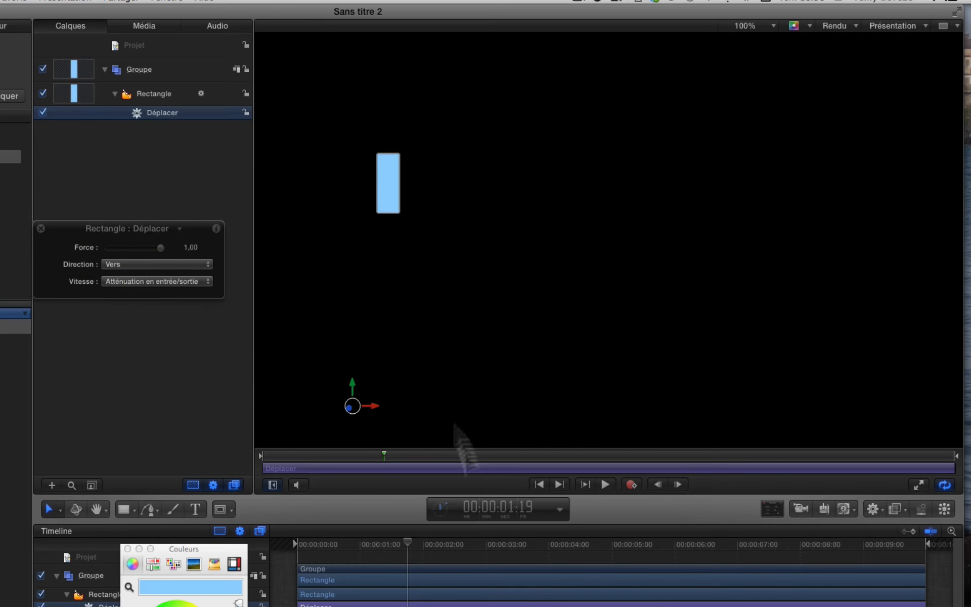
{"action": "left_click", "coordinate": [293, 545]}
{"action": "key", "text": "space"}
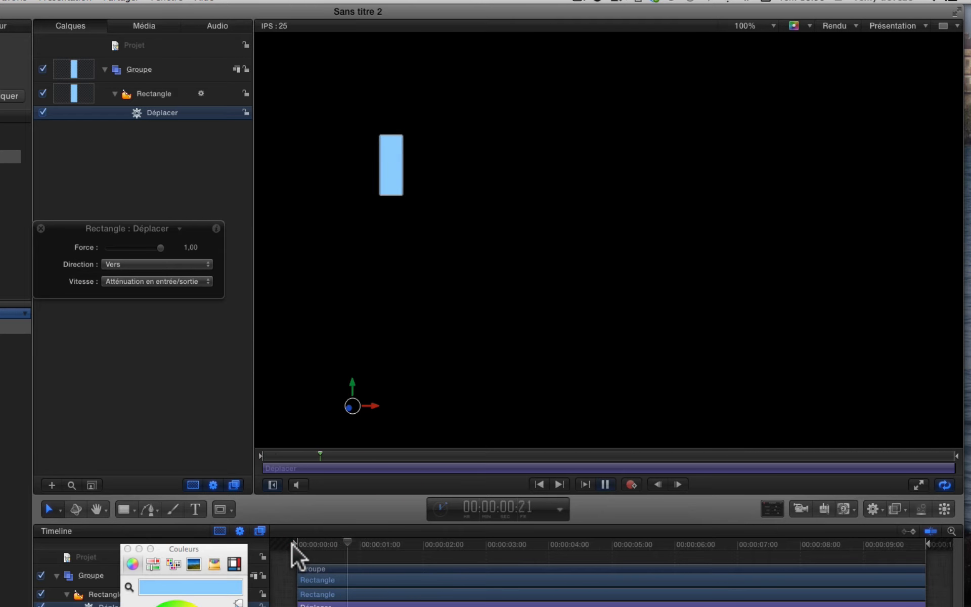
{"action": "key", "text": "space"}
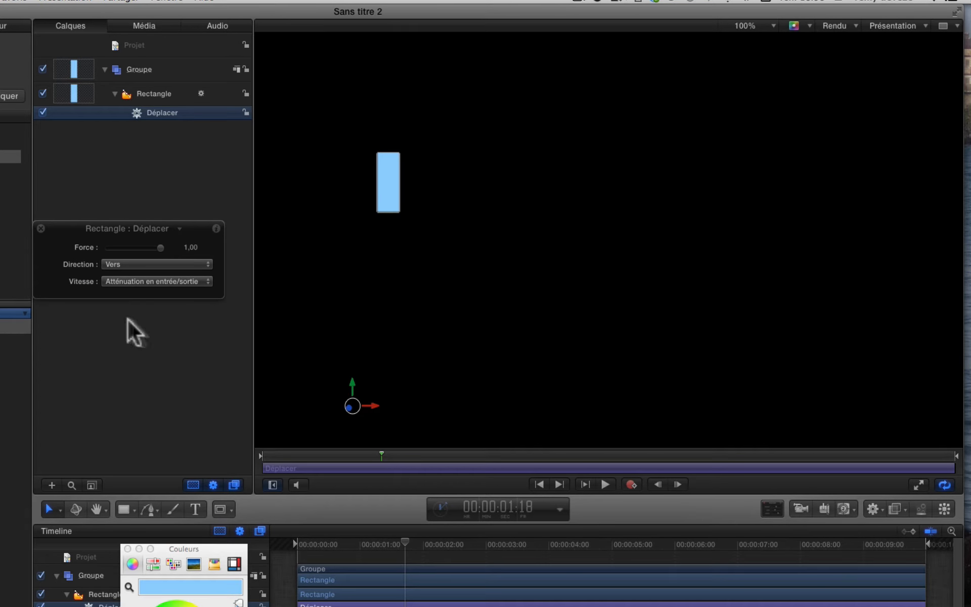
Replace the rectangle's Déplacer behavior with Fondu entrant/sortant and play the fade from the start
{"action": "left_click", "coordinate": [182, 112]}
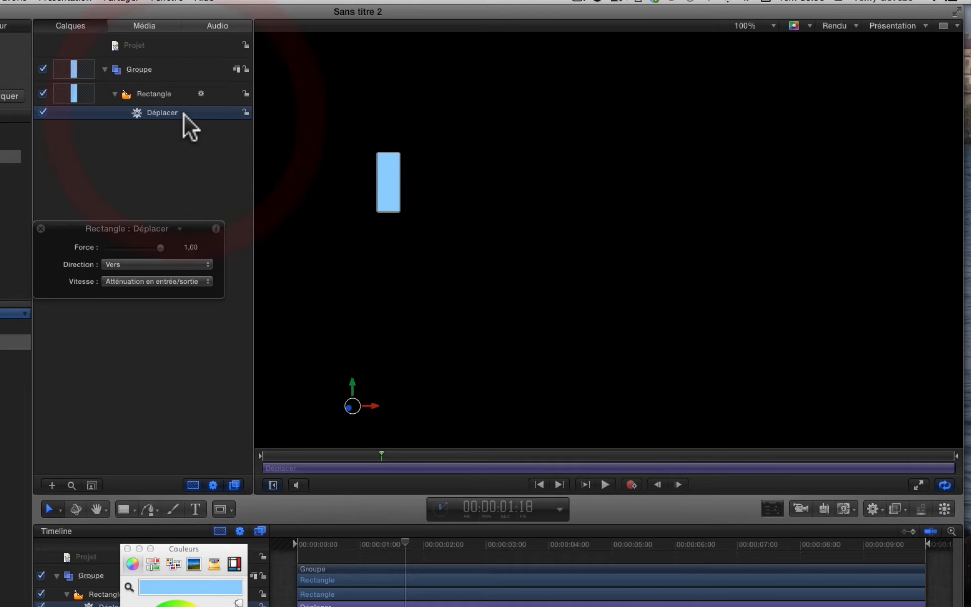
{"action": "key", "text": "Delete"}
{"action": "left_click_drag", "start_coordinate": [55, 341], "coordinate": [397, 91]}
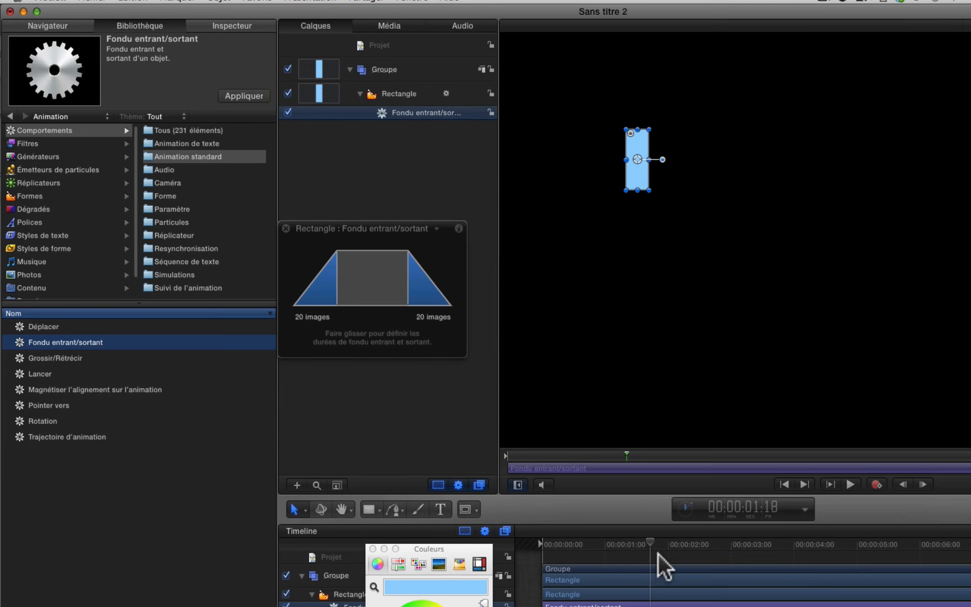
{"action": "left_click_drag", "start_coordinate": [651, 539], "coordinate": [523, 549]}
{"action": "key", "text": "space"}
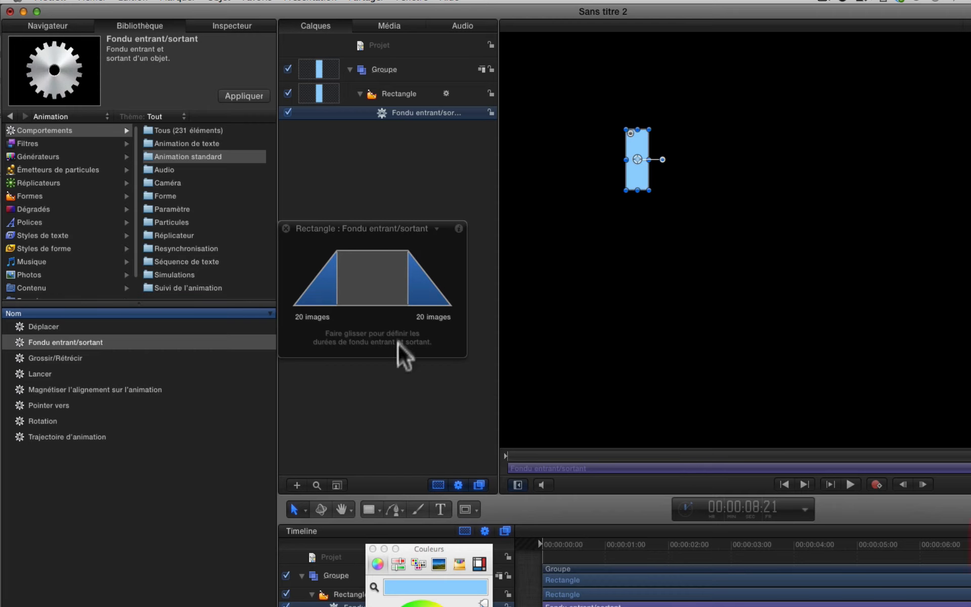
Lengthen the Fondu entrant/sortant fade-in progressively to 538 images and play the animation from the start
{"action": "left_click_drag", "start_coordinate": [336, 271], "coordinate": [412, 271]}
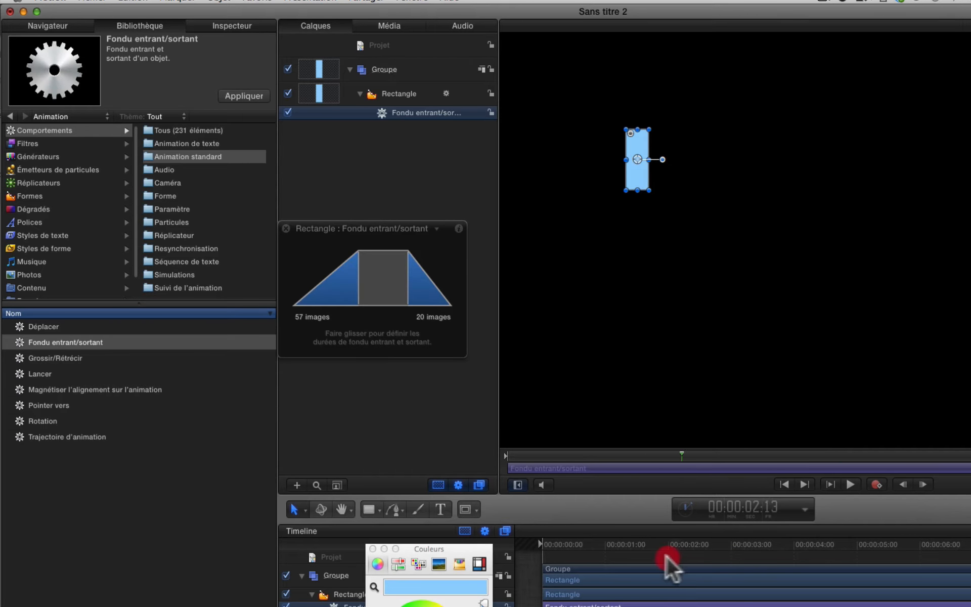
{"action": "left_click_drag", "start_coordinate": [666, 554], "coordinate": [615, 554]}
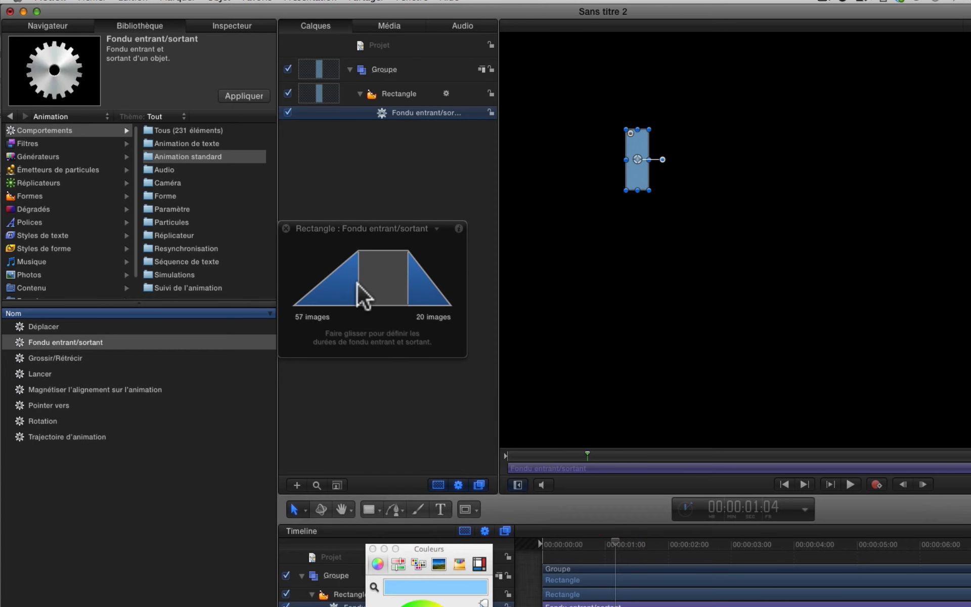
{"action": "left_click_drag", "start_coordinate": [367, 285], "coordinate": [623, 286]}
{"action": "left_click_drag", "start_coordinate": [357, 287], "coordinate": [574, 283]}
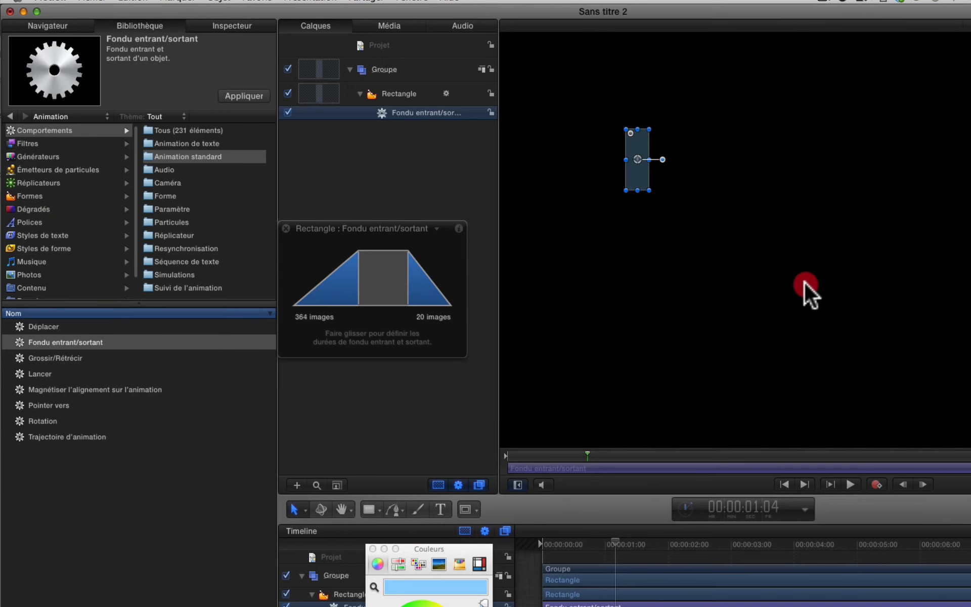
{"action": "left_click_drag", "start_coordinate": [804, 281], "coordinate": [408, 274]}
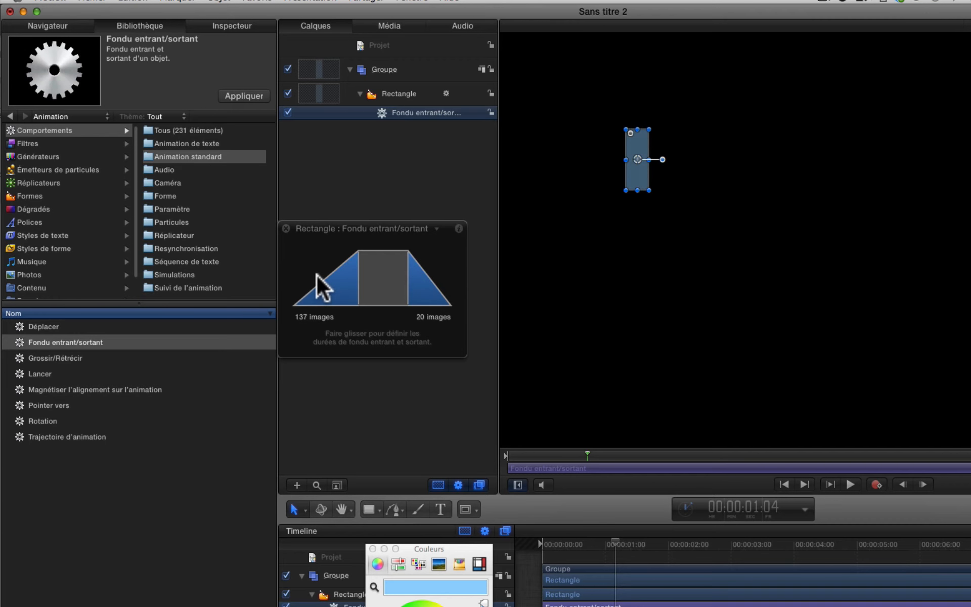
{"action": "left_click_drag", "start_coordinate": [357, 275], "coordinate": [782, 296]}
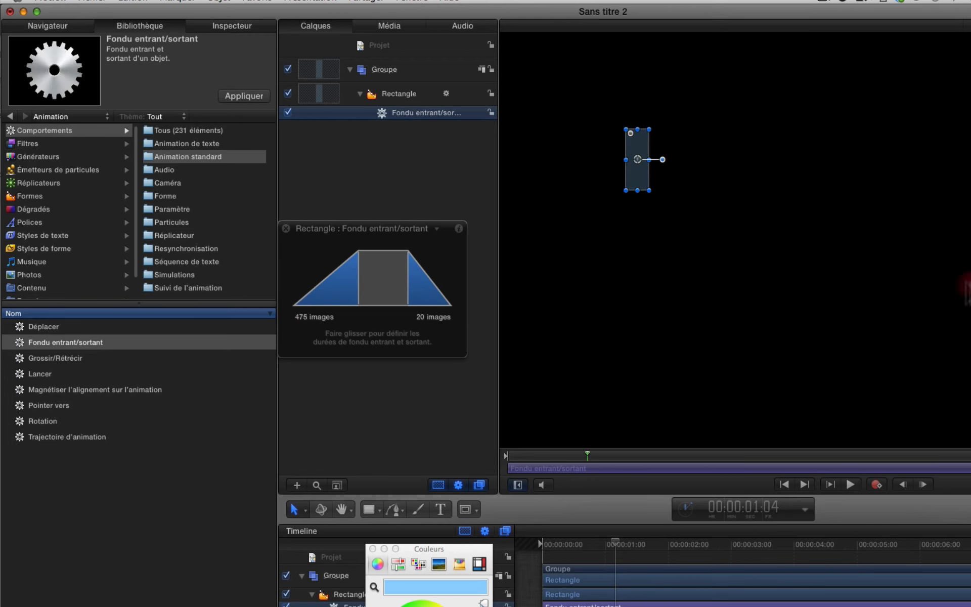
{"action": "mouse_move", "coordinate": [967, 284]}
{"action": "left_mouse_down"}
{"action": "mouse_move", "coordinate": [393, 243]}
{"action": "mouse_move", "coordinate": [969, 270]}
{"action": "left_mouse_up"}
{"action": "left_click_drag", "start_coordinate": [614, 540], "coordinate": [535, 541]}
{"action": "key", "text": "space"}
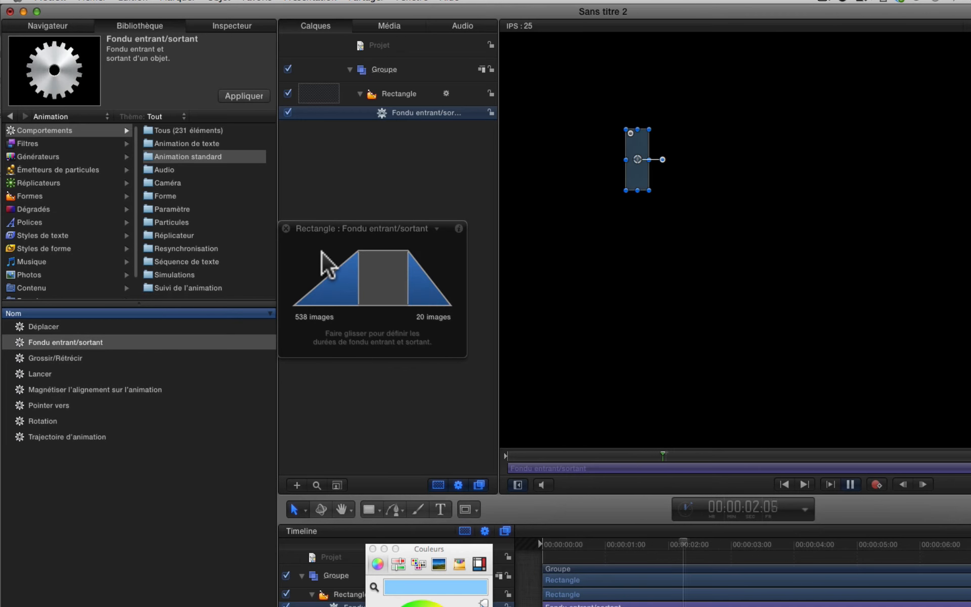
{"action": "key", "text": "space"}
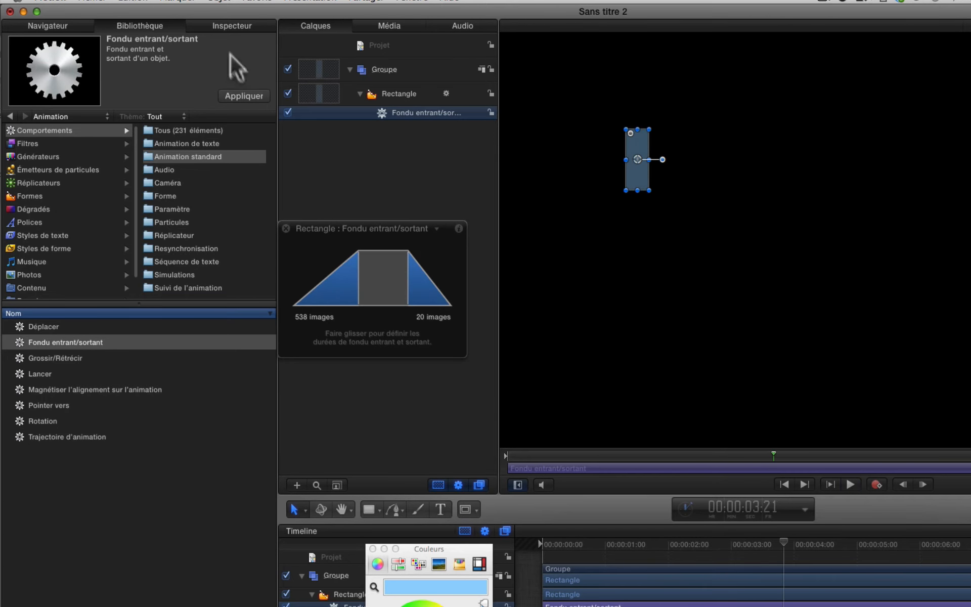
Set the Fondu entrant/sortant "Temps du fondu entrant" to 697 in the Inspector
{"action": "left_click", "coordinate": [233, 26]}
{"action": "left_click", "coordinate": [217, 159]}
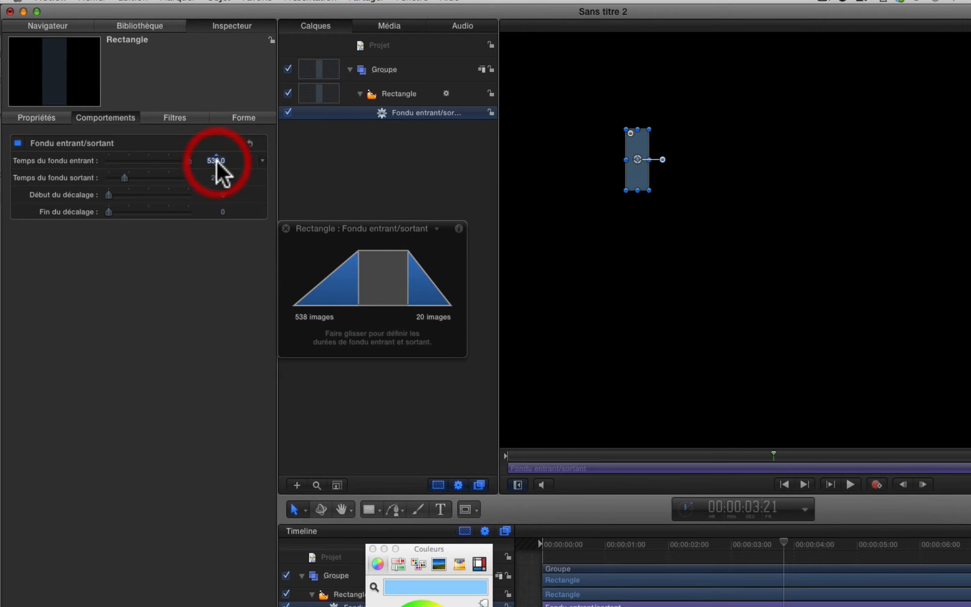
{"action": "type", "text": "697"}
{"action": "key", "text": "Return"}
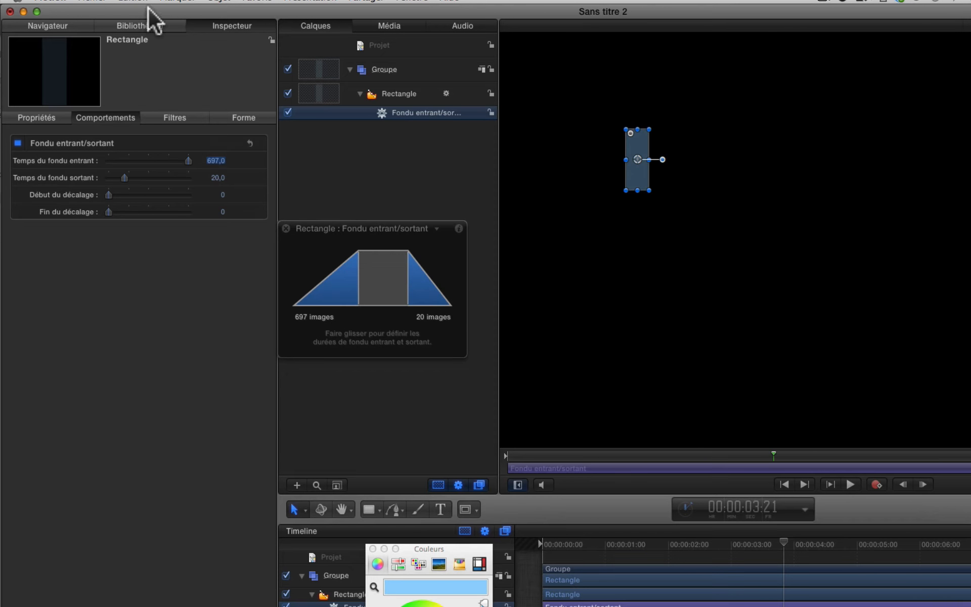
Delete the Fondu entrant/sortant behavior and apply Trajectoire d'animation to the rectangle
{"action": "left_click", "coordinate": [142, 25]}
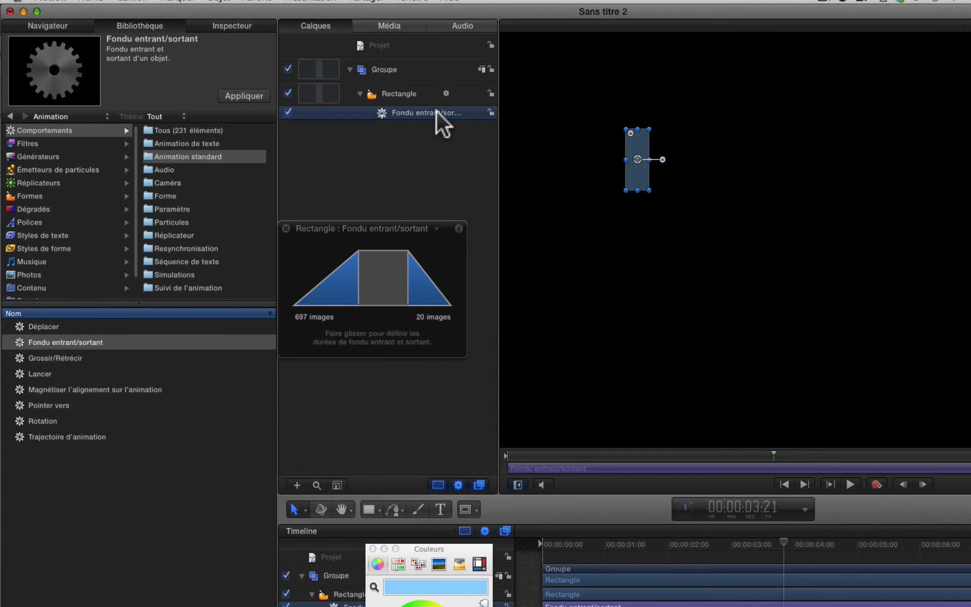
{"action": "key", "text": "Delete"}
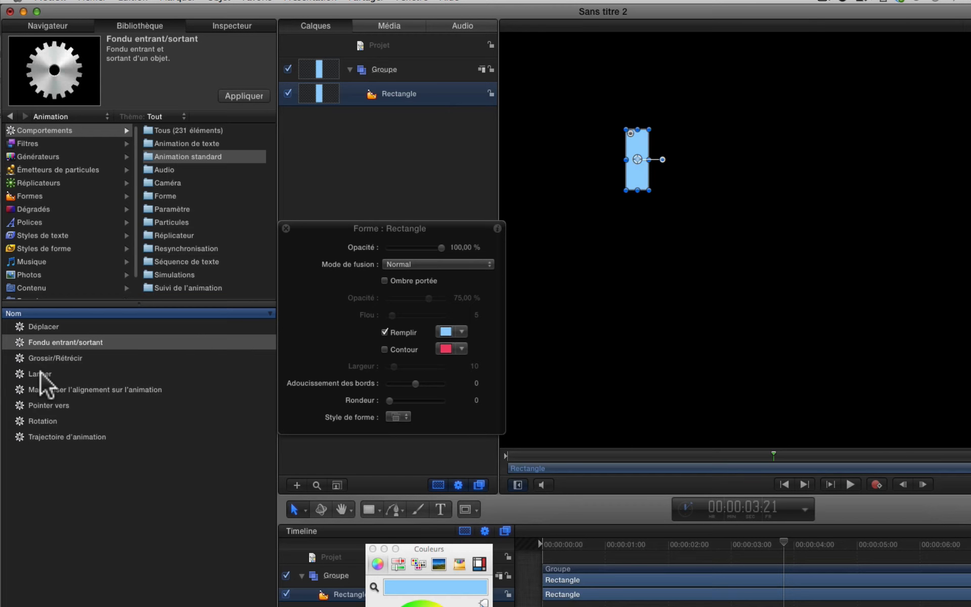
{"action": "left_click", "coordinate": [59, 436]}
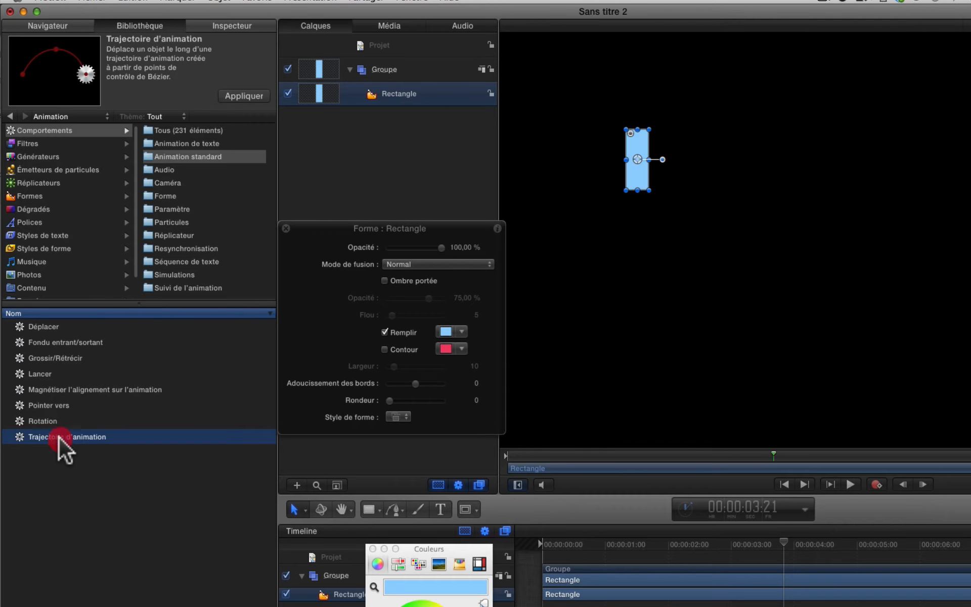
{"action": "left_click_drag", "start_coordinate": [59, 437], "coordinate": [367, 135]}
{"action": "left_click_drag", "start_coordinate": [33, 435], "coordinate": [383, 98]}
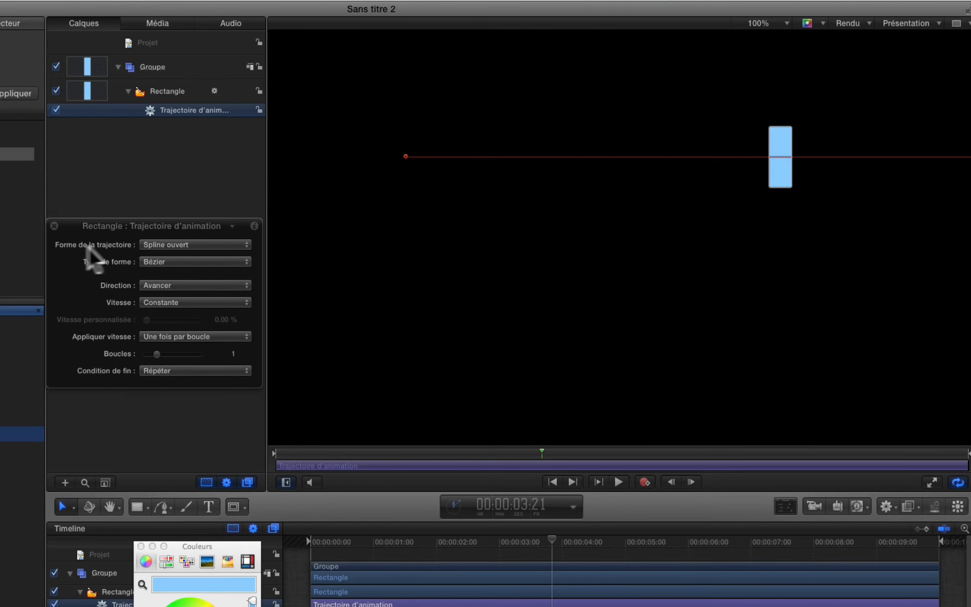
Set the Forme de la trajectoire to "Cercle" and flatten the path into a wide horizontal ellipse with a Rayon of about 202
{"action": "left_click", "coordinate": [193, 245]}
{"action": "left_click", "coordinate": [173, 259]}
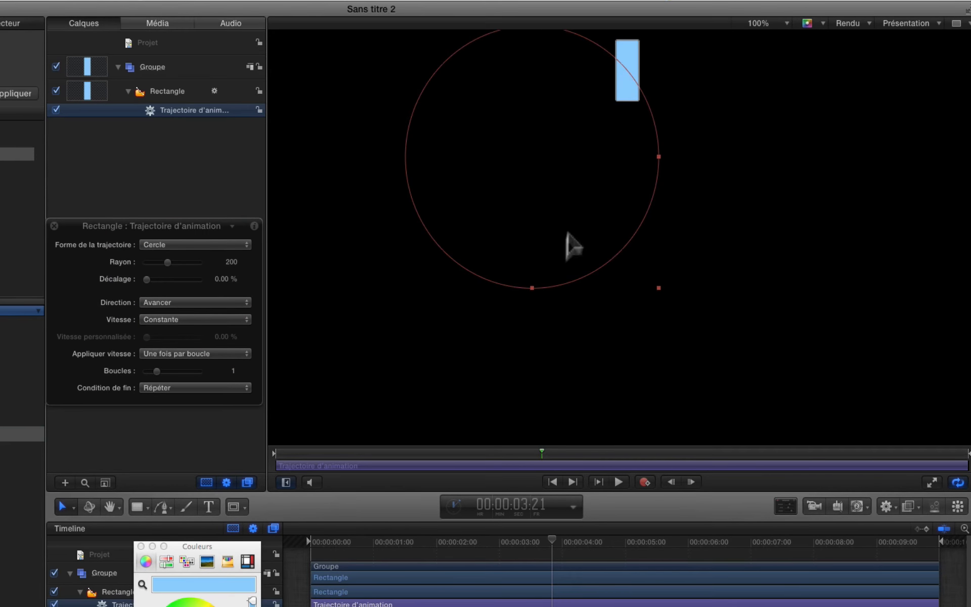
{"action": "left_click_drag", "start_coordinate": [531, 289], "coordinate": [437, 217]}
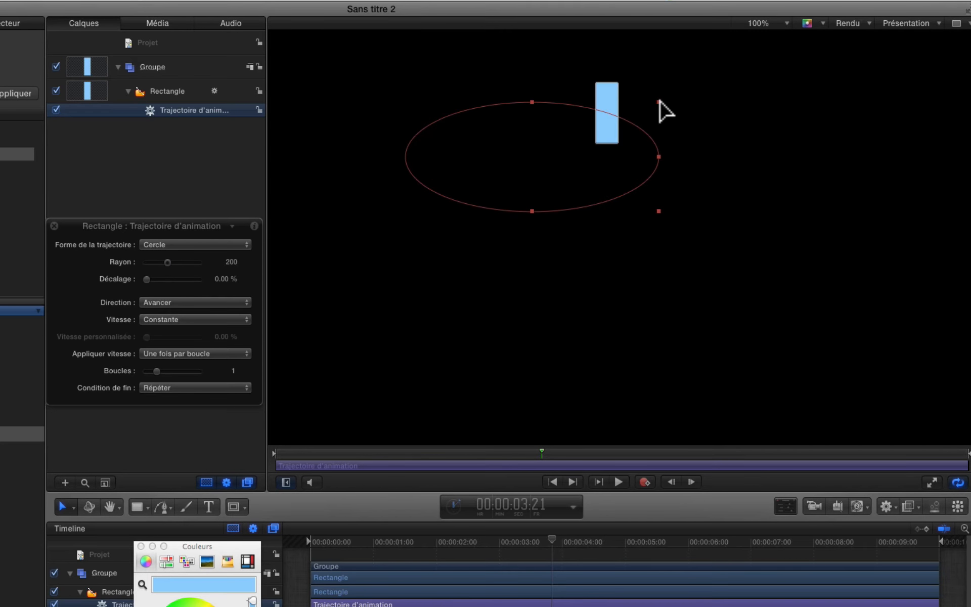
{"action": "left_click", "coordinate": [639, 120]}
Lower the rectangle's Position Y to about 85,8 px and show the Trajectoire d'animation parameters in the Inspector
{"action": "left_click", "coordinate": [168, 111]}
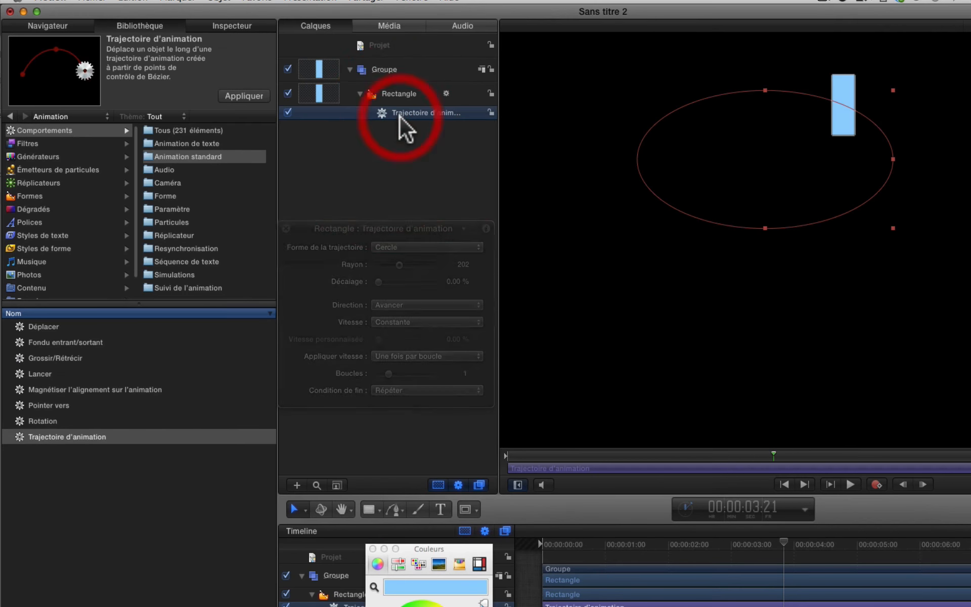
{"action": "left_click", "coordinate": [224, 25]}
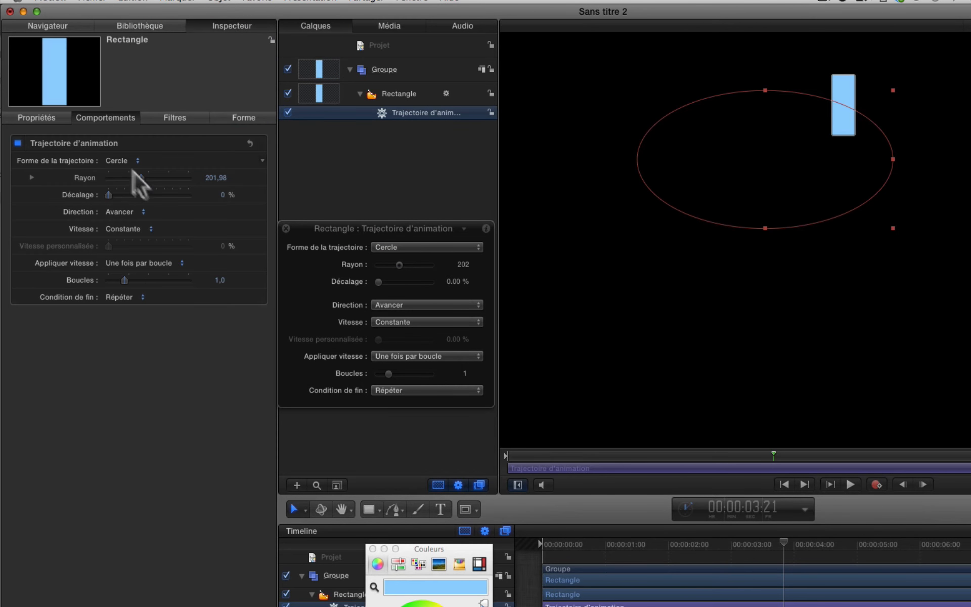
{"action": "left_click", "coordinate": [38, 119]}
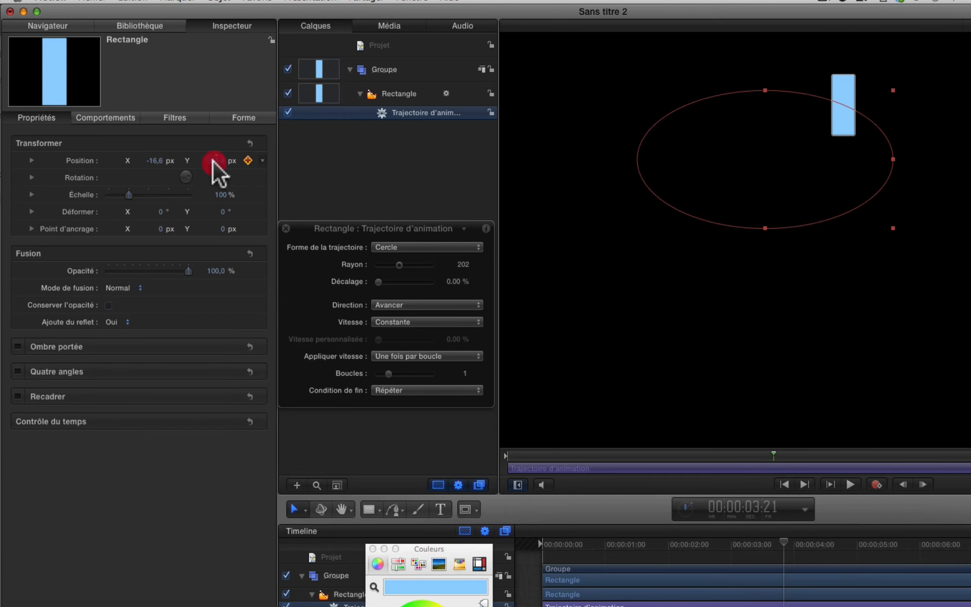
{"action": "left_click_drag", "start_coordinate": [212, 160], "coordinate": [213, 173]}
{"action": "left_click", "coordinate": [403, 108]}
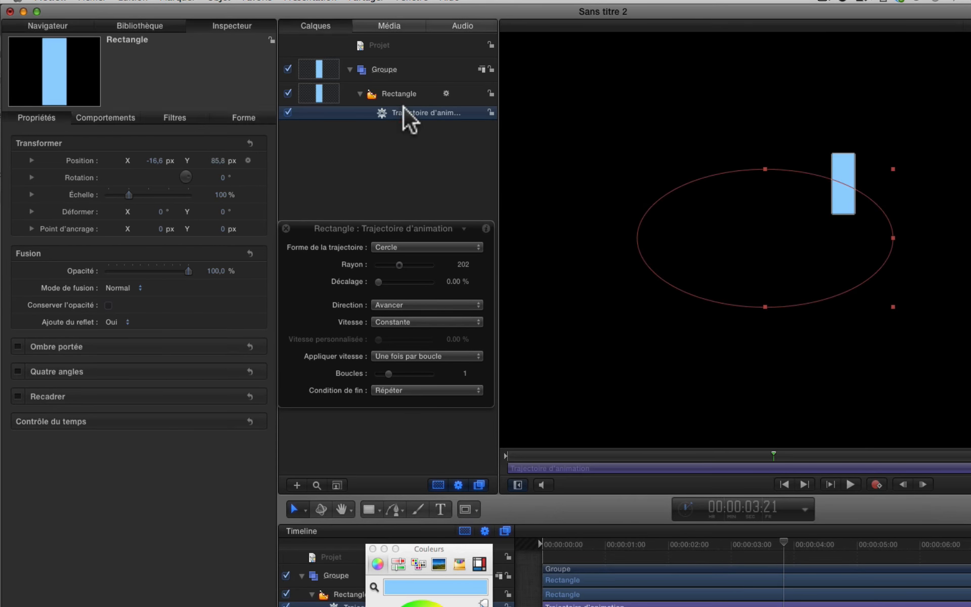
{"action": "left_click", "coordinate": [112, 117]}
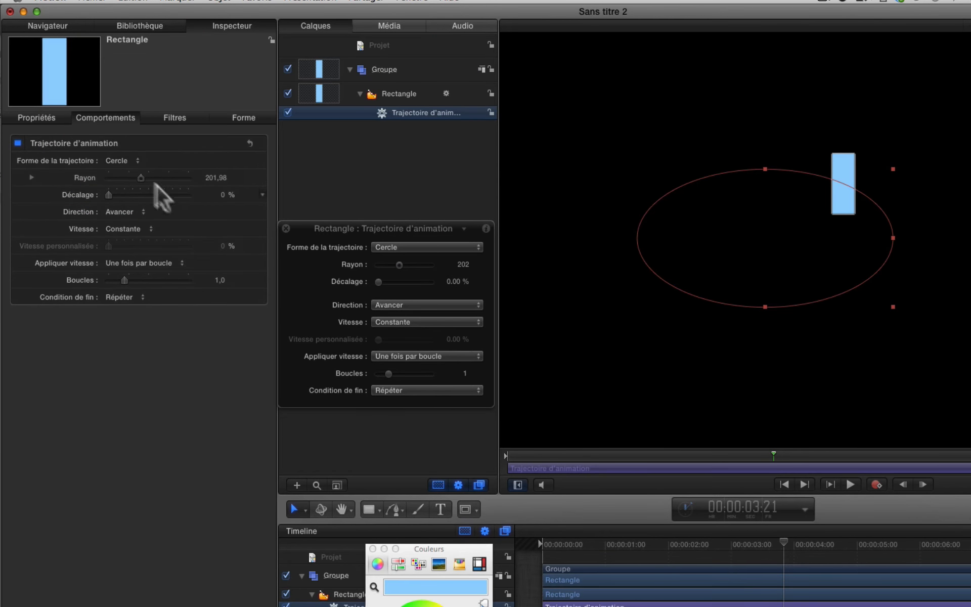
Try Rectangle as the Forme de la trajectoire, and set it to Géométrie
{"action": "left_click", "coordinate": [120, 159]}
{"action": "left_click", "coordinate": [120, 168]}
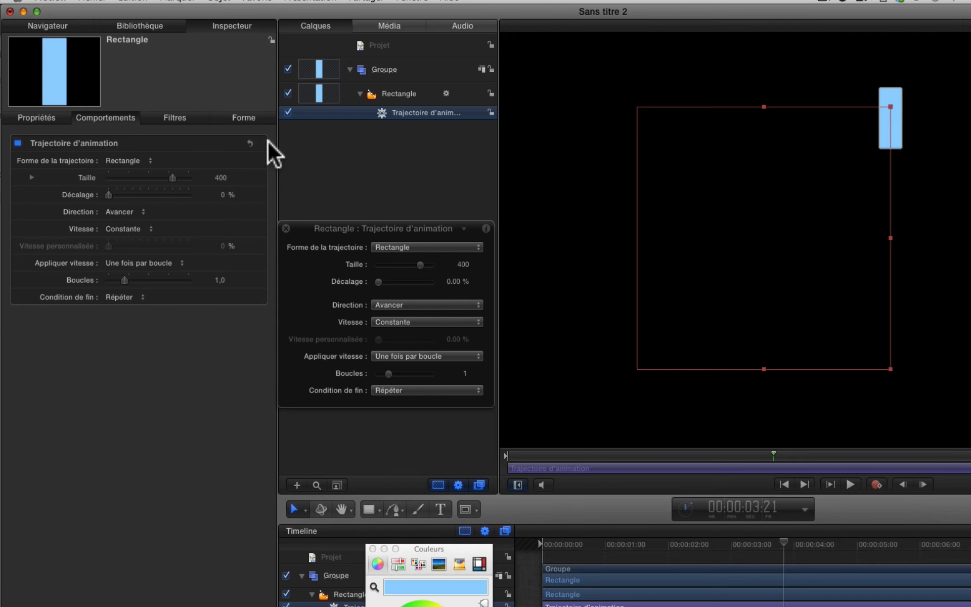
{"action": "left_click", "coordinate": [144, 160]}
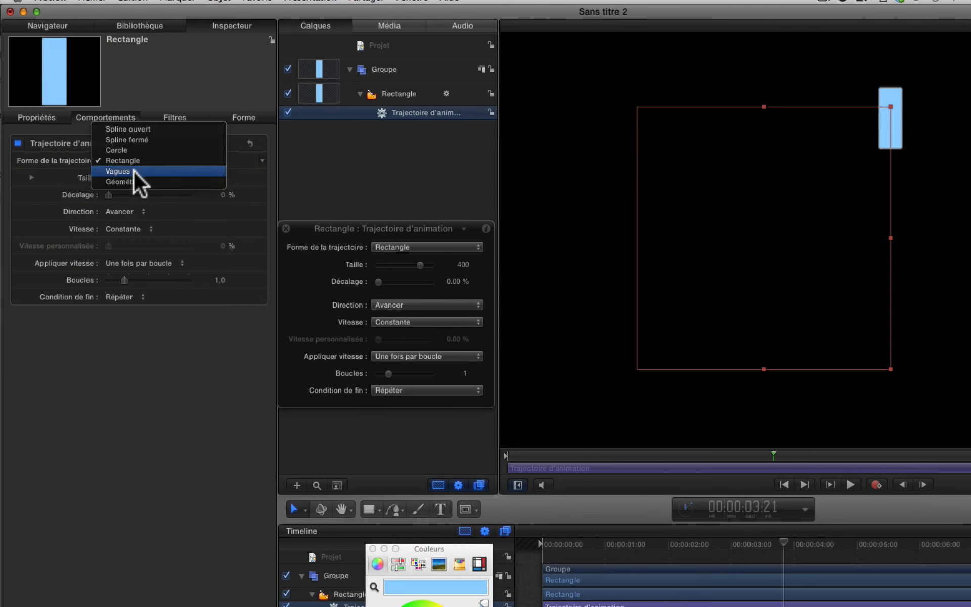
{"action": "left_click", "coordinate": [130, 178]}
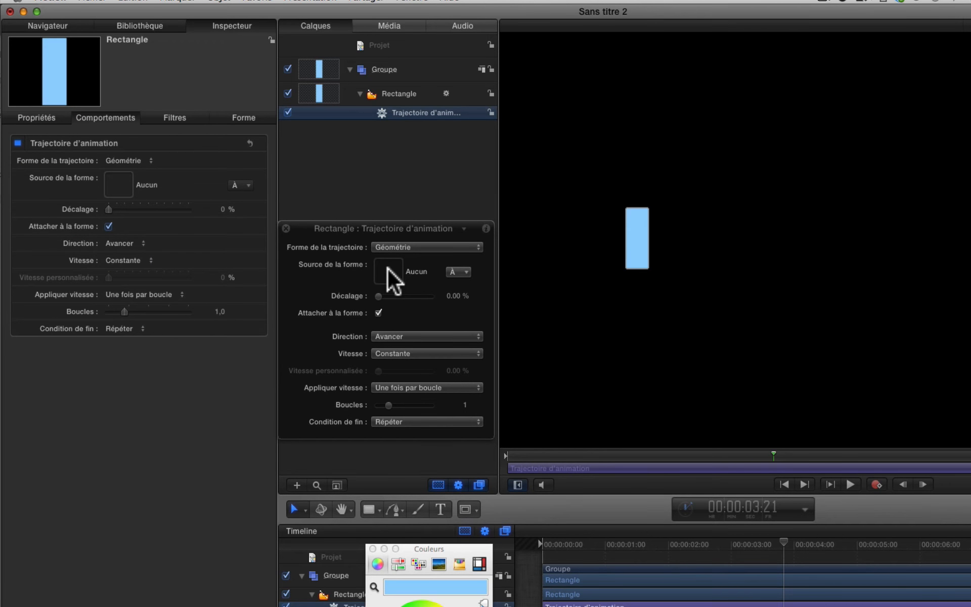
Add the Guitare shape from the library's Formes category to the project as a new layer
{"action": "left_click", "coordinate": [123, 23]}
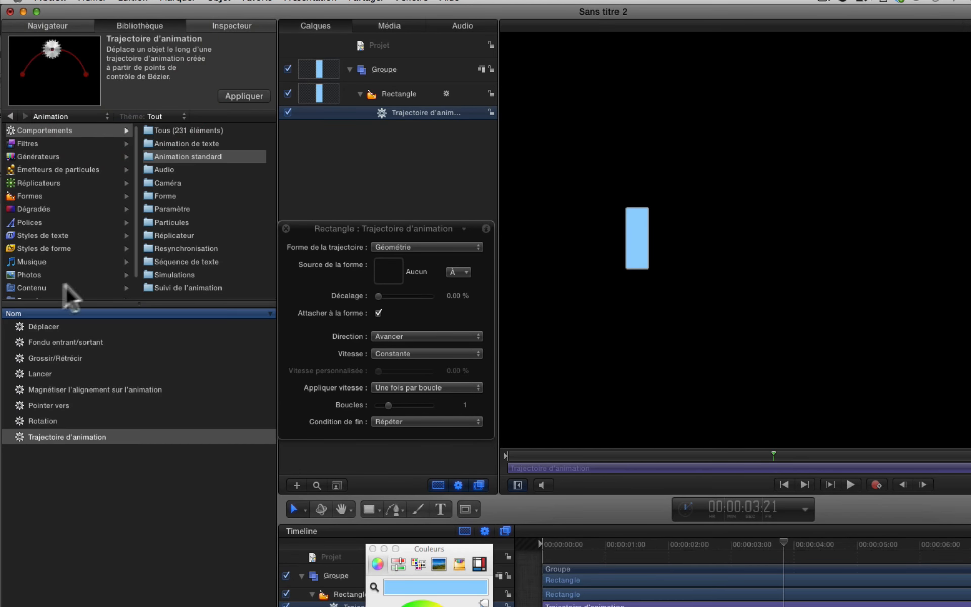
{"action": "scroll", "coordinate": [47, 254], "scroll_direction": "down", "scroll_amount": 2}
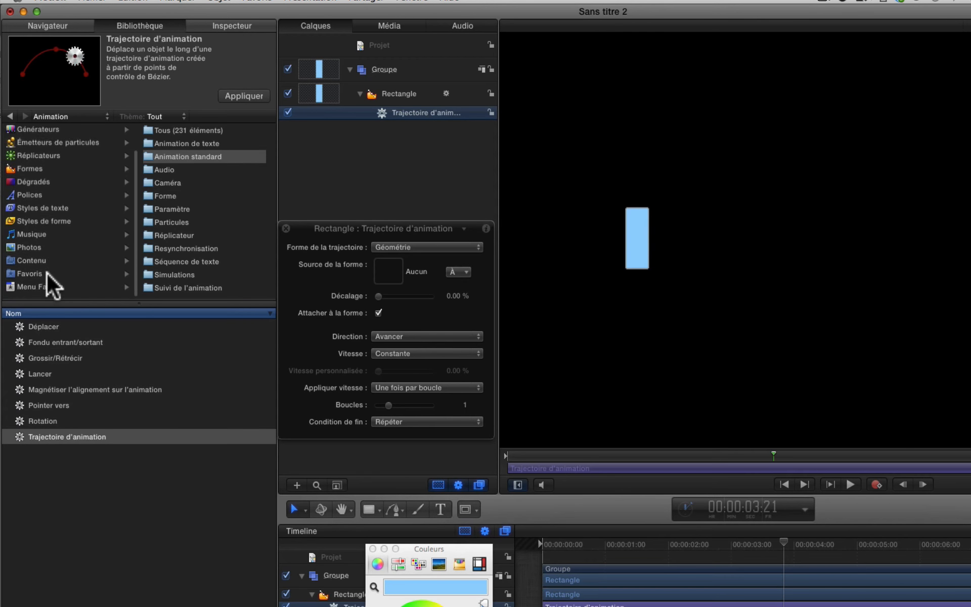
{"action": "scroll", "coordinate": [47, 273], "scroll_direction": "up", "scroll_amount": 3}
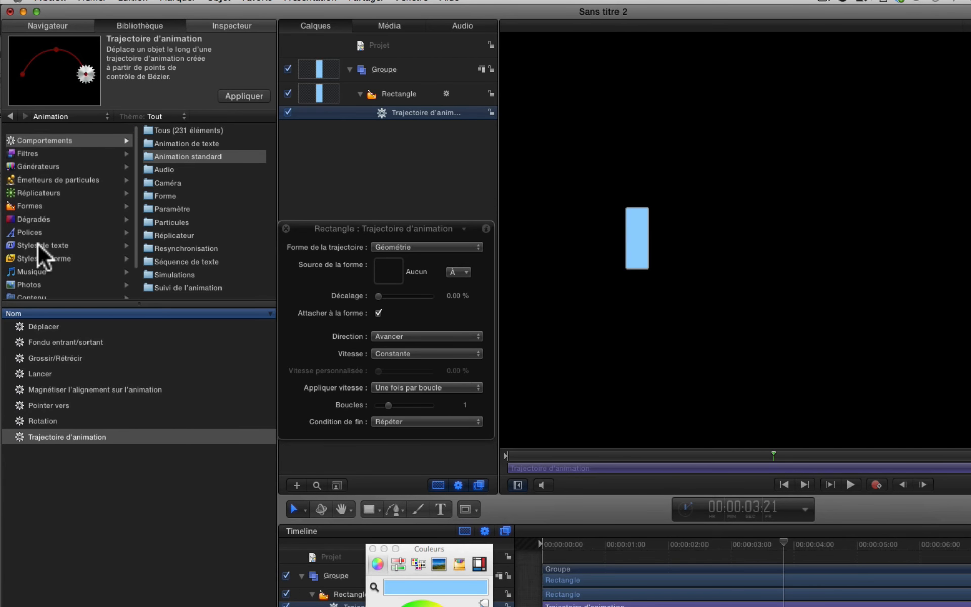
{"action": "left_click", "coordinate": [34, 195]}
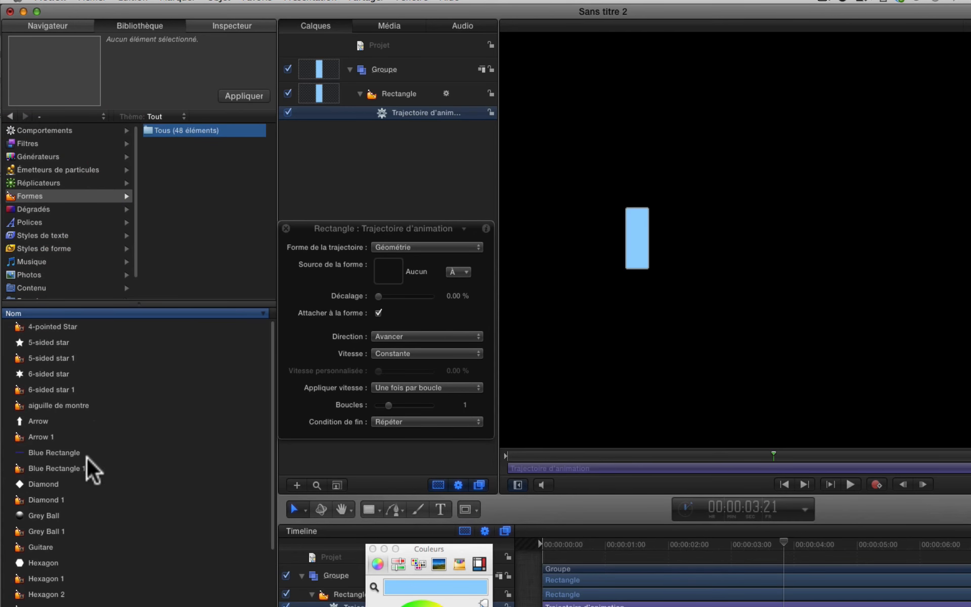
{"action": "scroll", "coordinate": [86, 460], "scroll_direction": "down", "scroll_amount": 5}
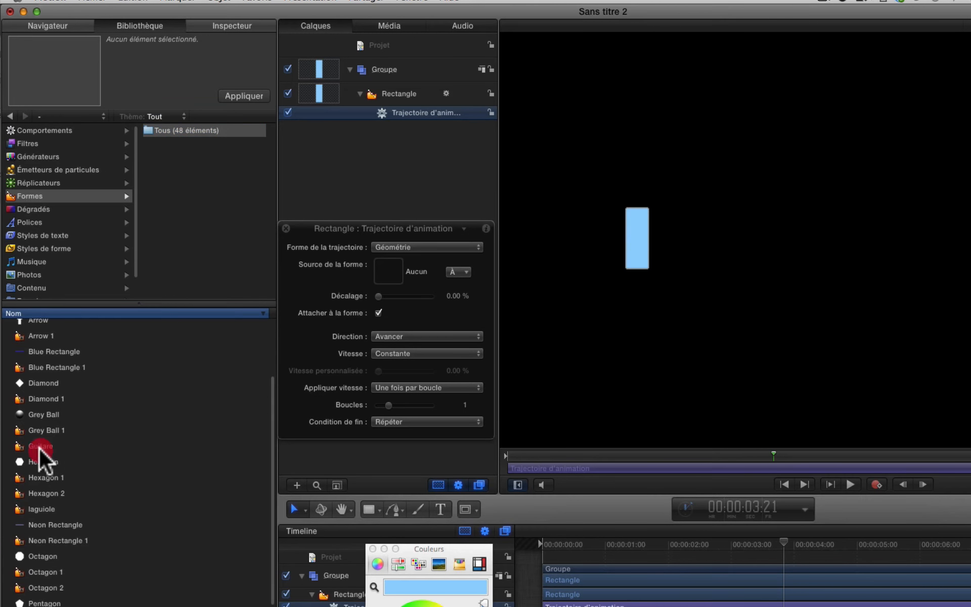
{"action": "left_click", "coordinate": [38, 448]}
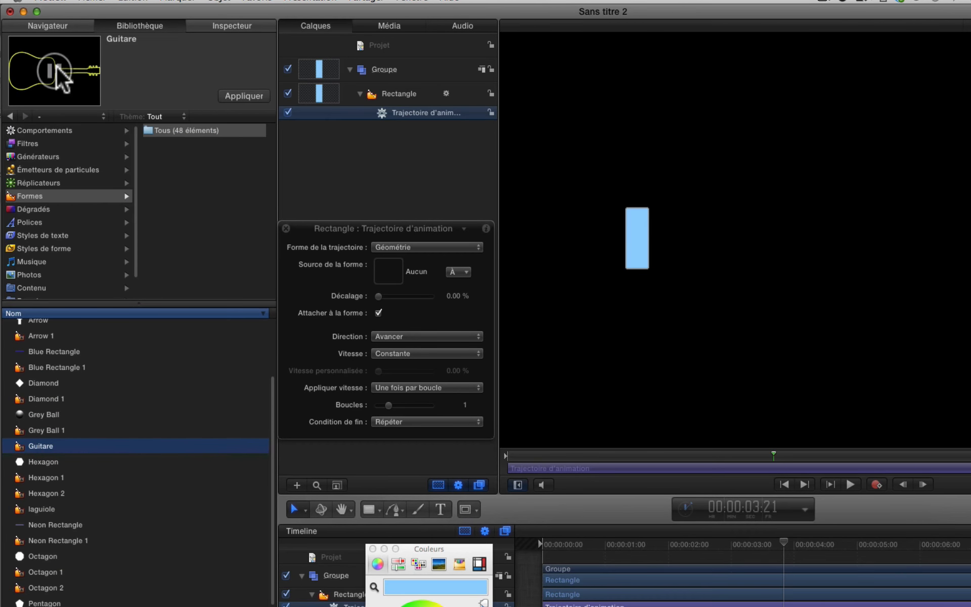
{"action": "left_click_drag", "start_coordinate": [28, 448], "coordinate": [368, 166]}
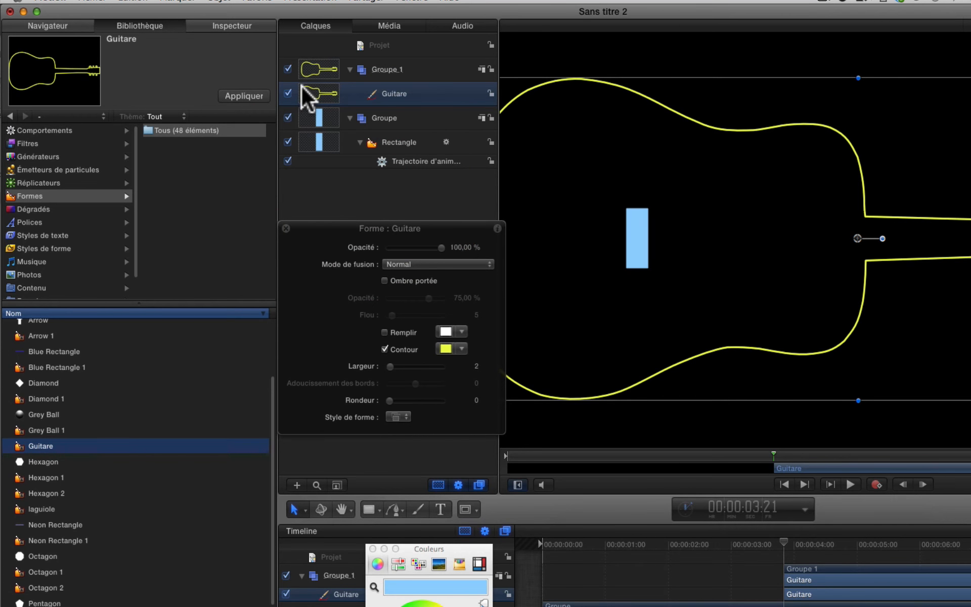
Hide the Guitare layer and assign it as the Source de la forme of the rectangle's Trajectoire d'animation
{"action": "left_click", "coordinate": [289, 93]}
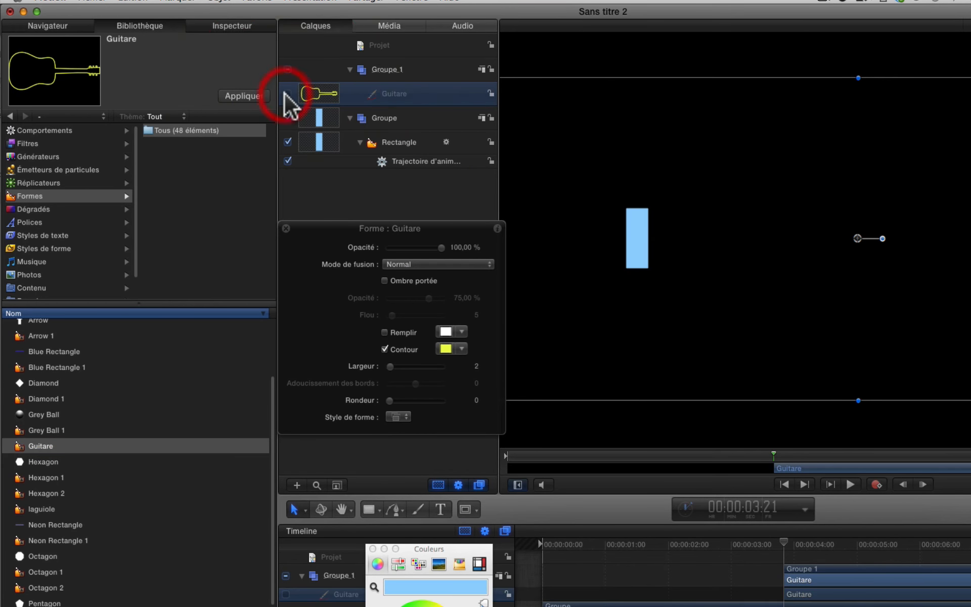
{"action": "left_click", "coordinate": [410, 160]}
{"action": "left_click_drag", "start_coordinate": [303, 89], "coordinate": [384, 268]}
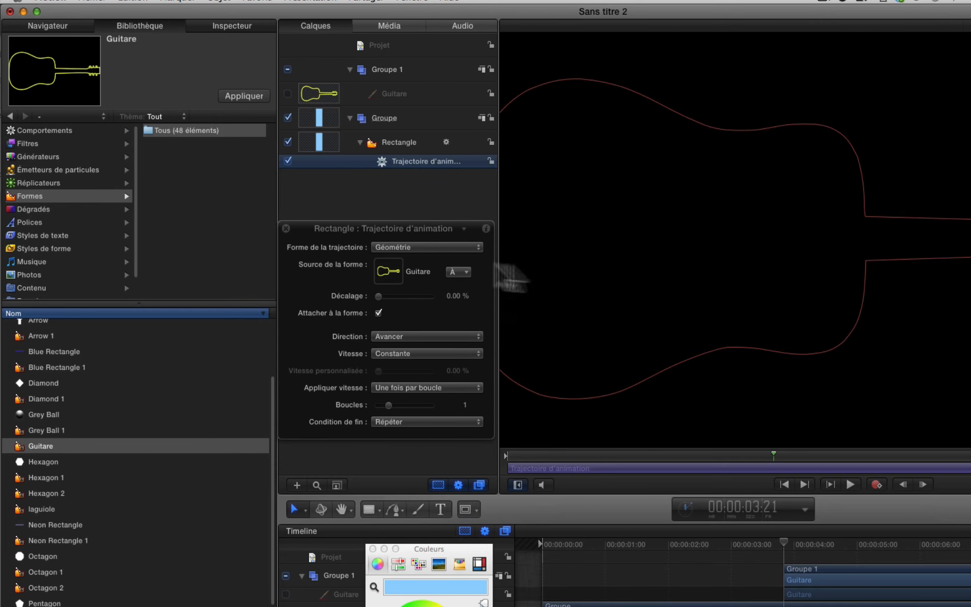
Reduce the Guitare shape's Échelle to 47 % in its properties
{"action": "left_click", "coordinate": [385, 97]}
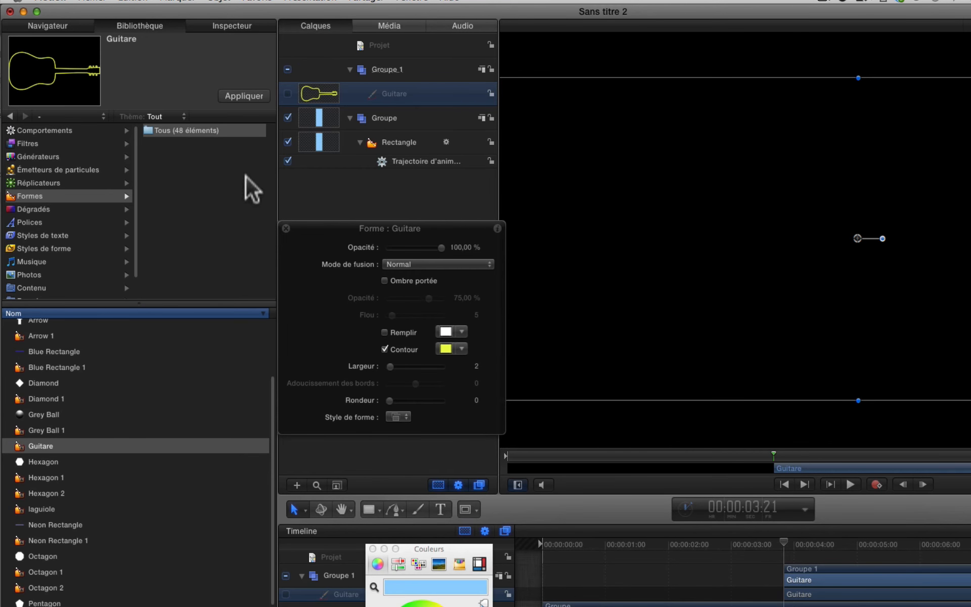
{"action": "left_click", "coordinate": [225, 27]}
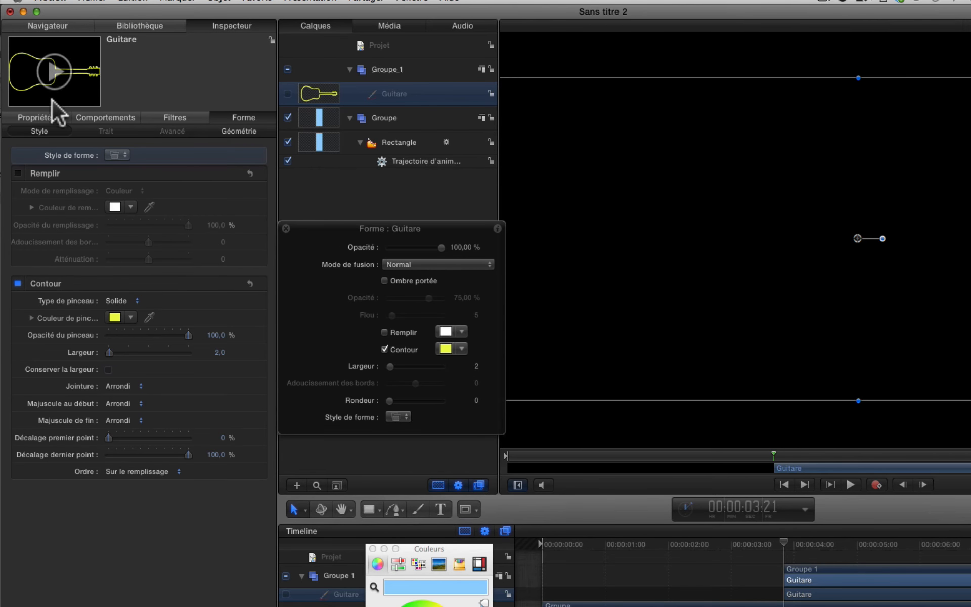
{"action": "left_click", "coordinate": [39, 117]}
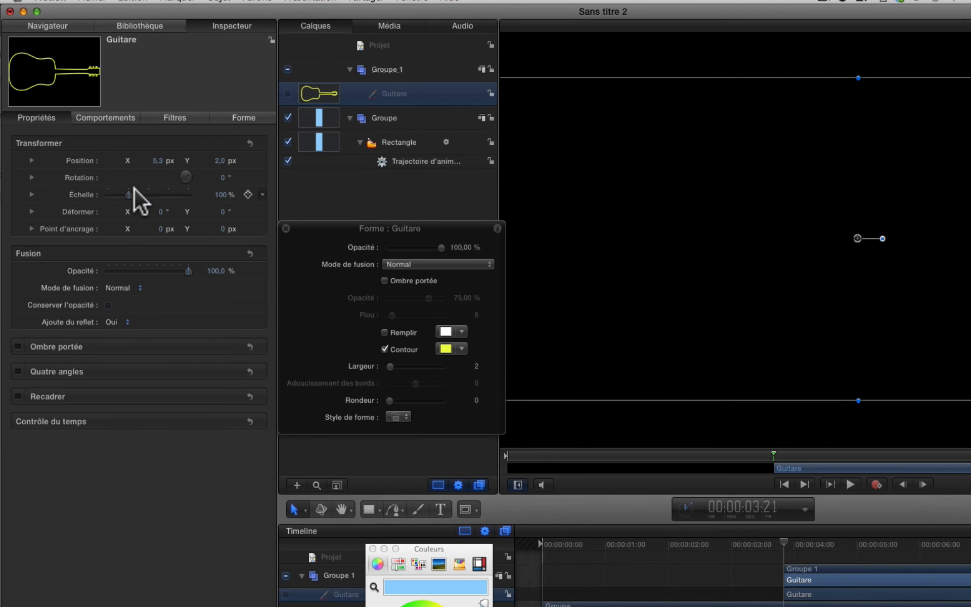
{"action": "left_click_drag", "start_coordinate": [133, 188], "coordinate": [118, 193]}
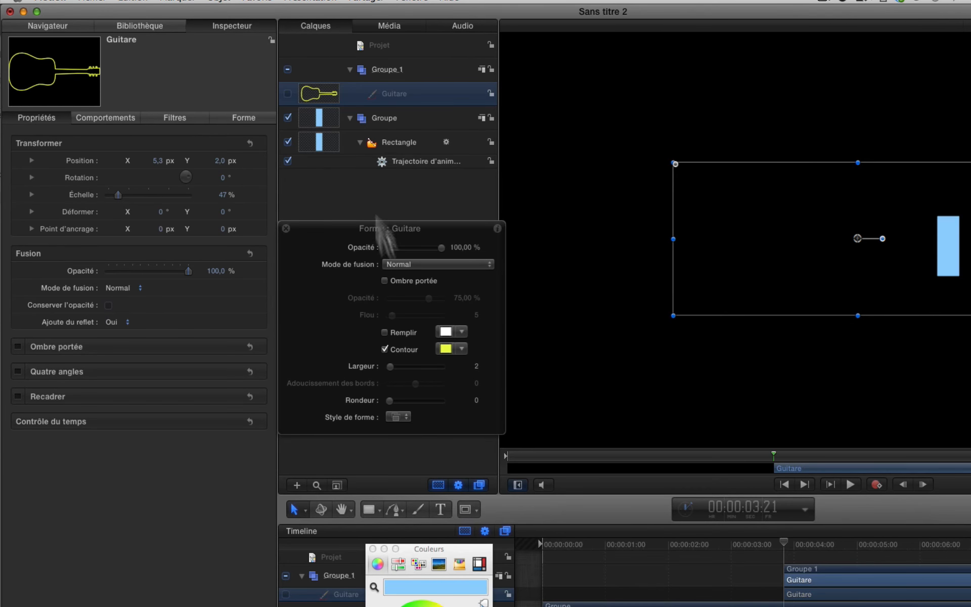
Move Groupe 1 to the start of the timeline and play back the rectangle's motion along the guitar-shaped path
{"action": "left_click", "coordinate": [411, 163]}
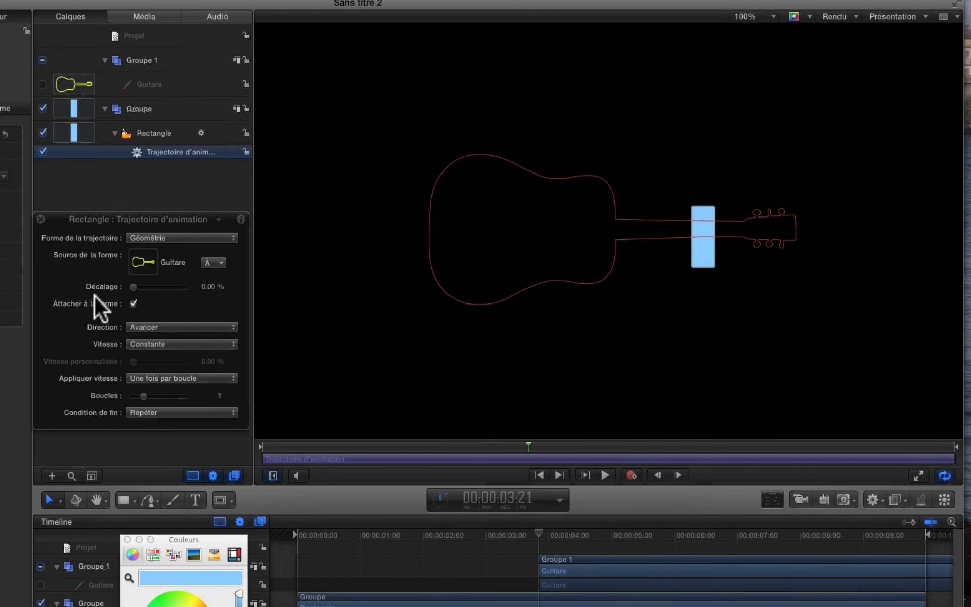
{"action": "key", "text": "space"}
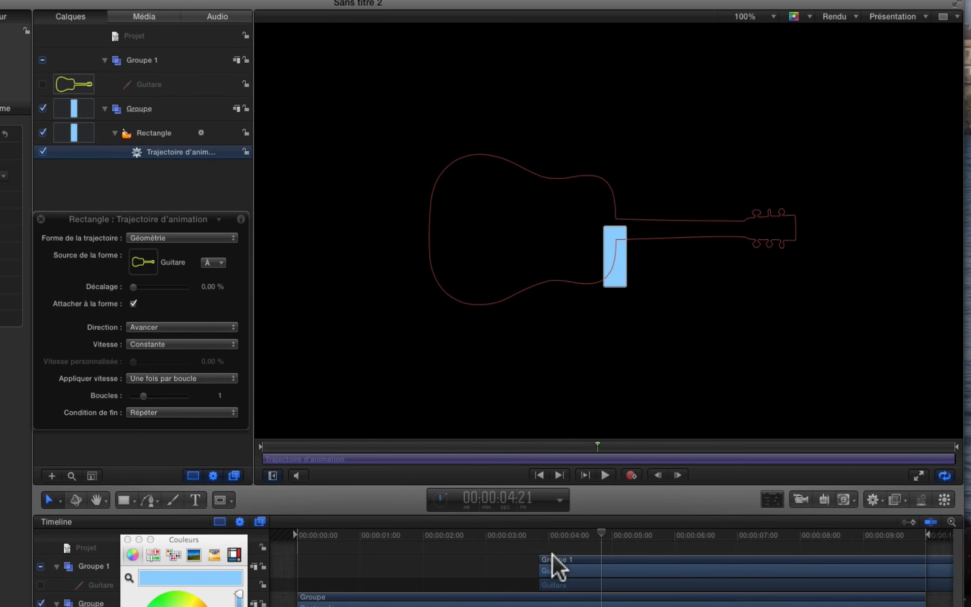
{"action": "left_click_drag", "start_coordinate": [553, 556], "coordinate": [329, 558]}
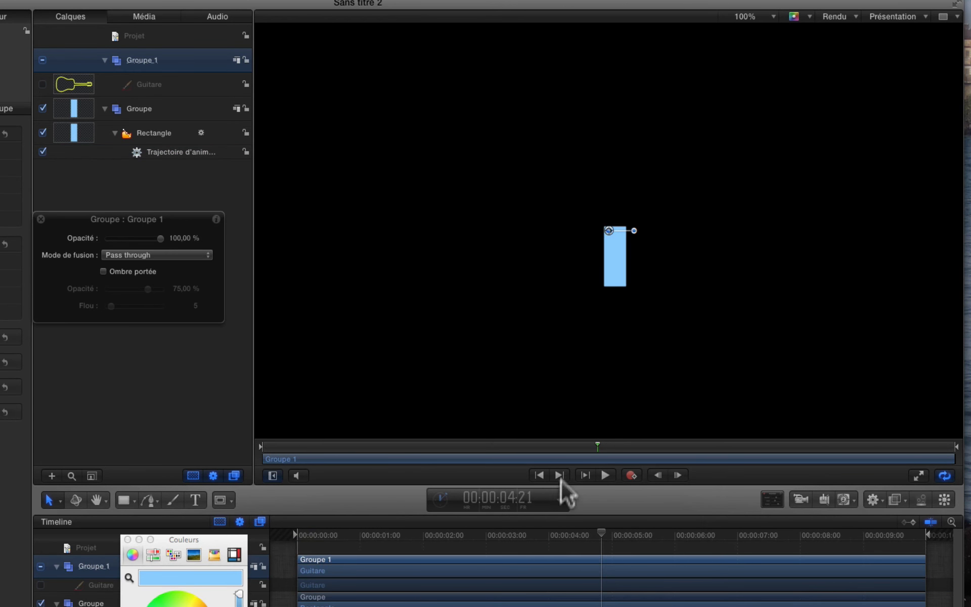
{"action": "left_click", "coordinate": [261, 447]}
{"action": "key", "text": "space"}
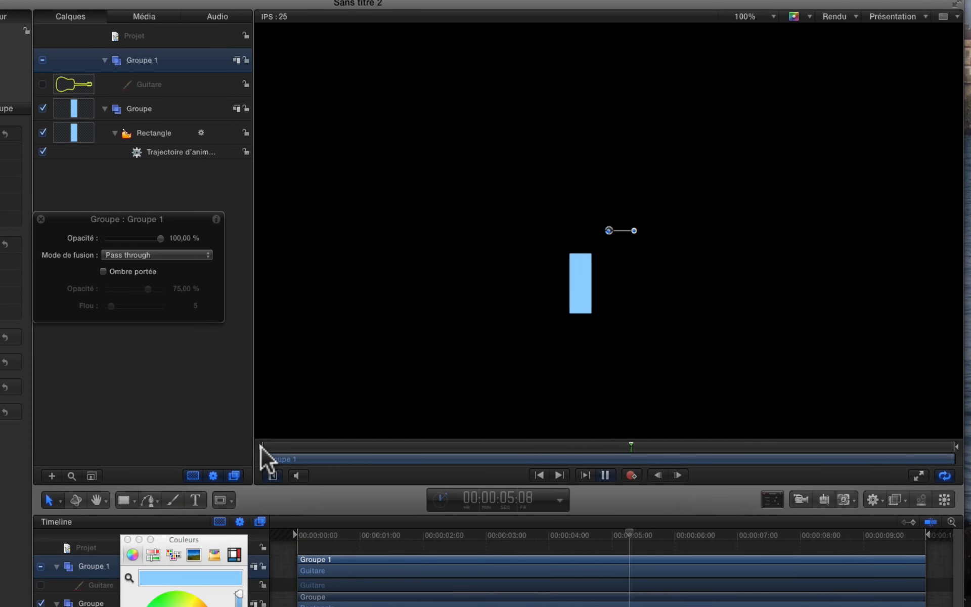
{"action": "left_click", "coordinate": [199, 148]}
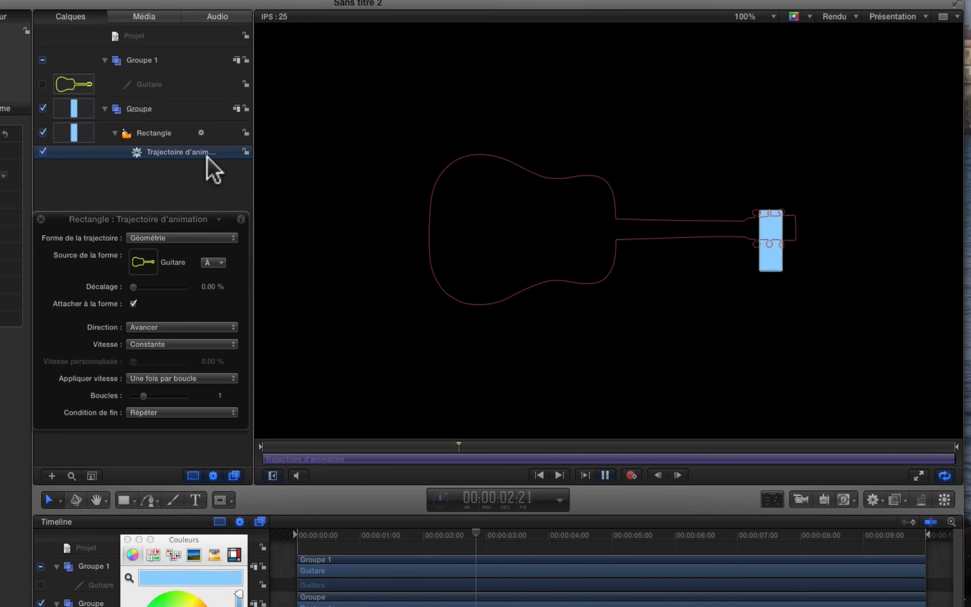
{"action": "key", "text": "space"}
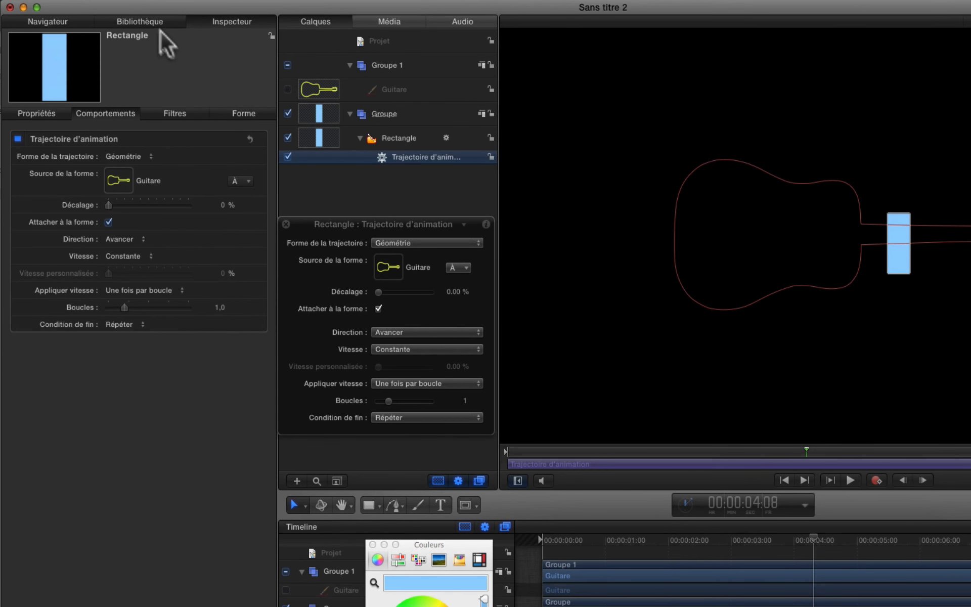
Apply the Magnétiser l'alignement sur l'animation behavior to the rectangle and preview the animation
{"action": "left_click", "coordinate": [154, 22]}
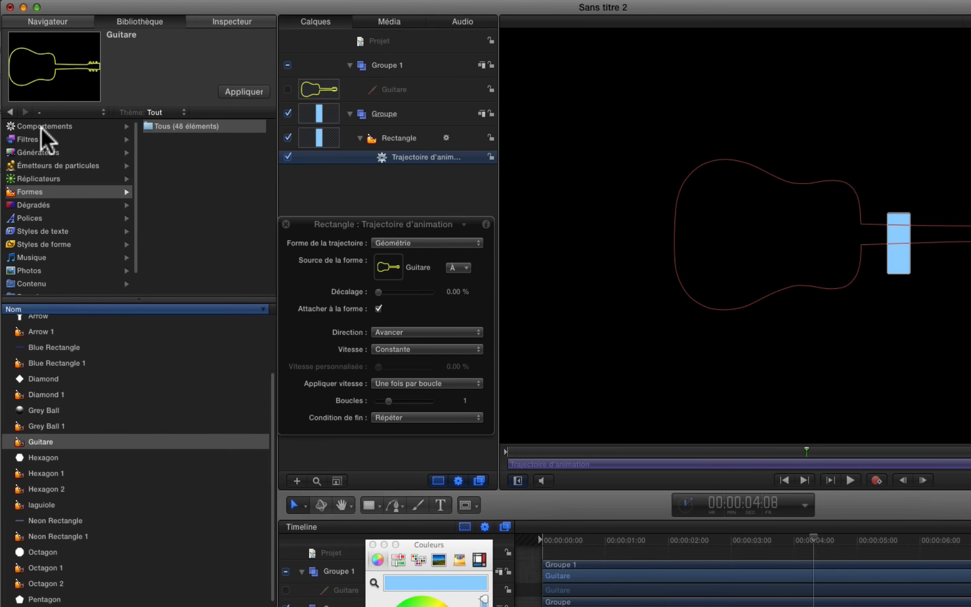
{"action": "left_click", "coordinate": [41, 126]}
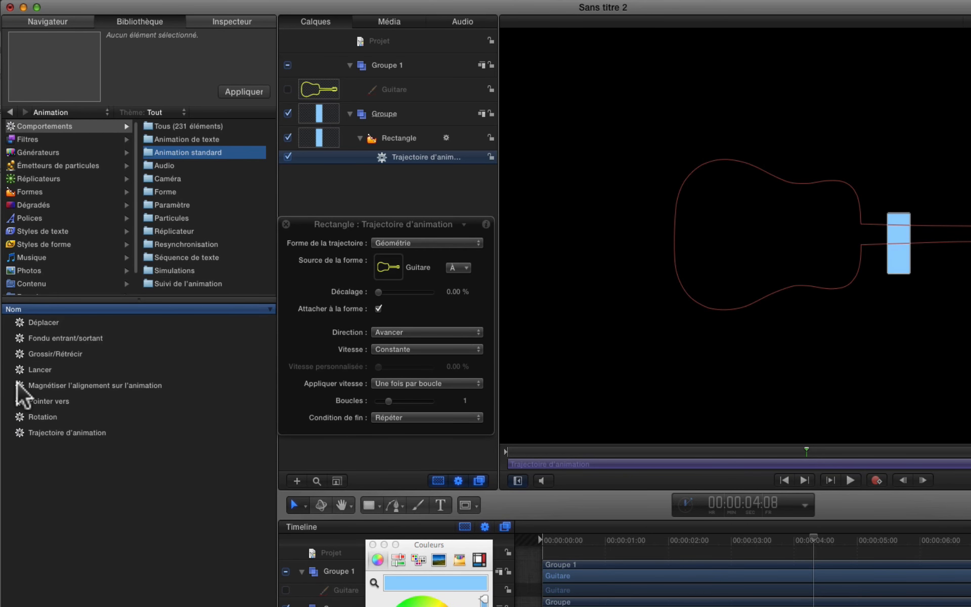
{"action": "left_click_drag", "start_coordinate": [16, 386], "coordinate": [377, 149]}
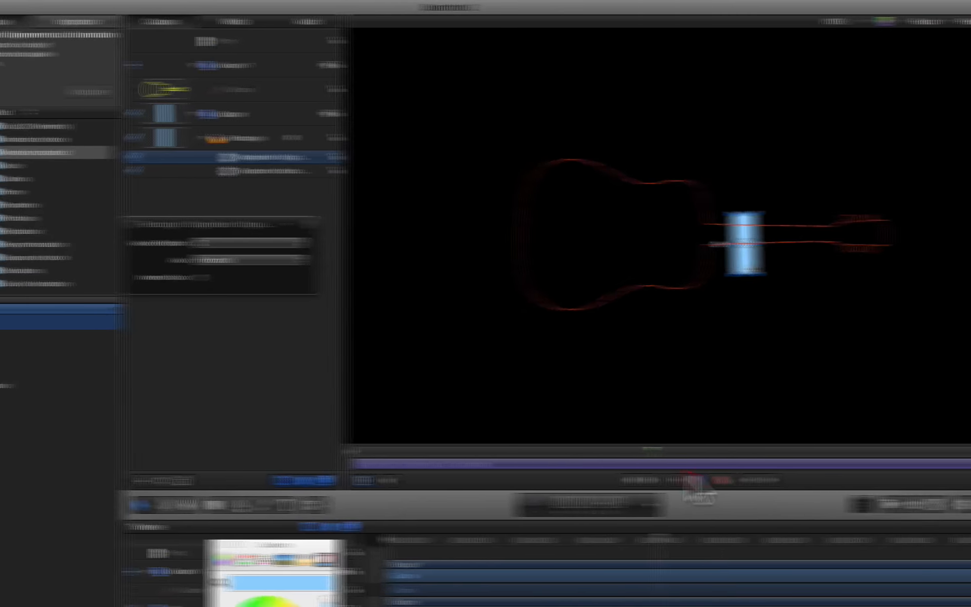
{"action": "left_click", "coordinate": [849, 480]}
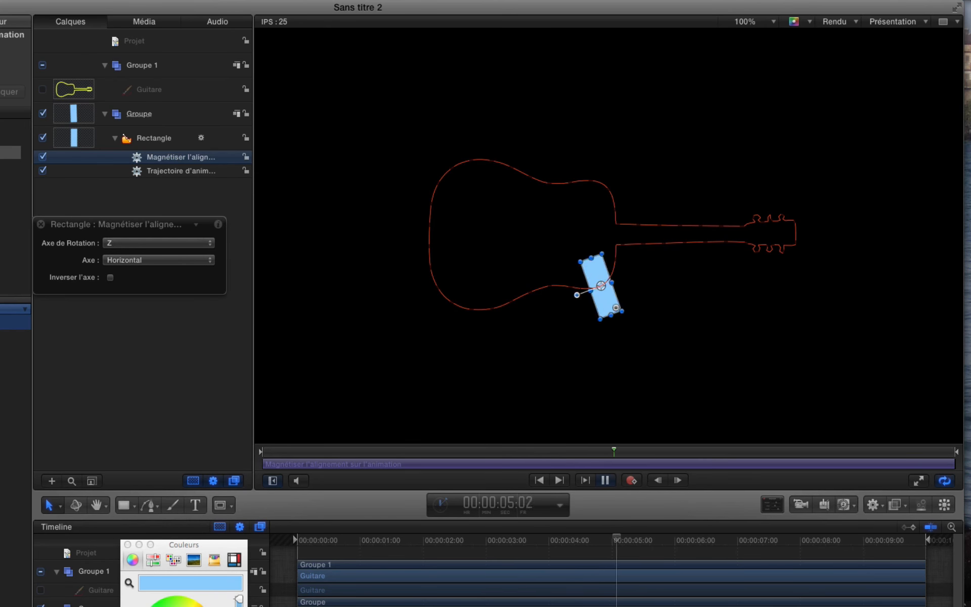
{"action": "left_click", "coordinate": [605, 480]}
Compare playback with the Magnétiser l'alignement sur l'animation behavior disabled and re-enabled
{"action": "left_click", "coordinate": [42, 156]}
{"action": "key", "text": "space"}
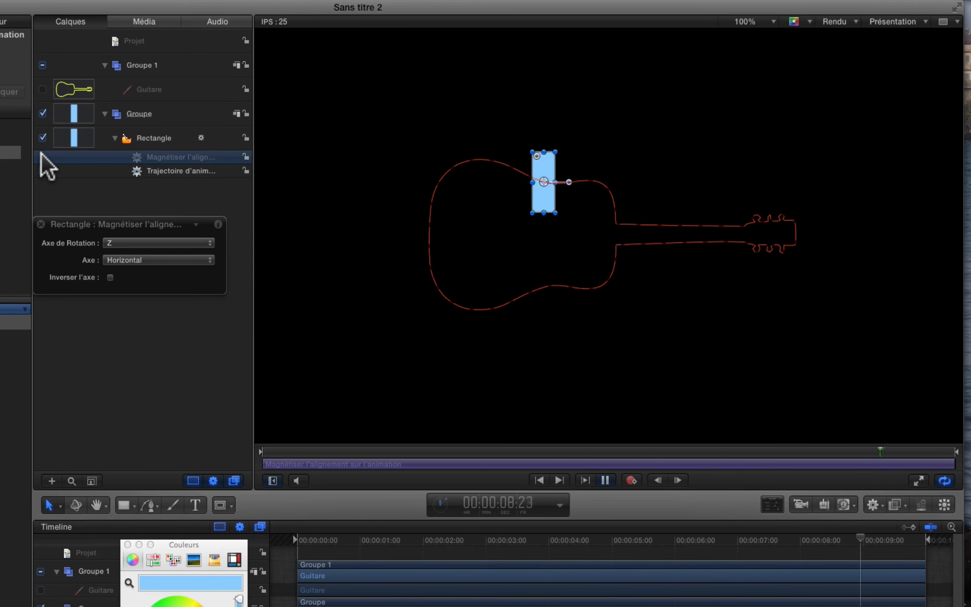
{"action": "key", "text": "space"}
{"action": "left_click", "coordinate": [42, 154]}
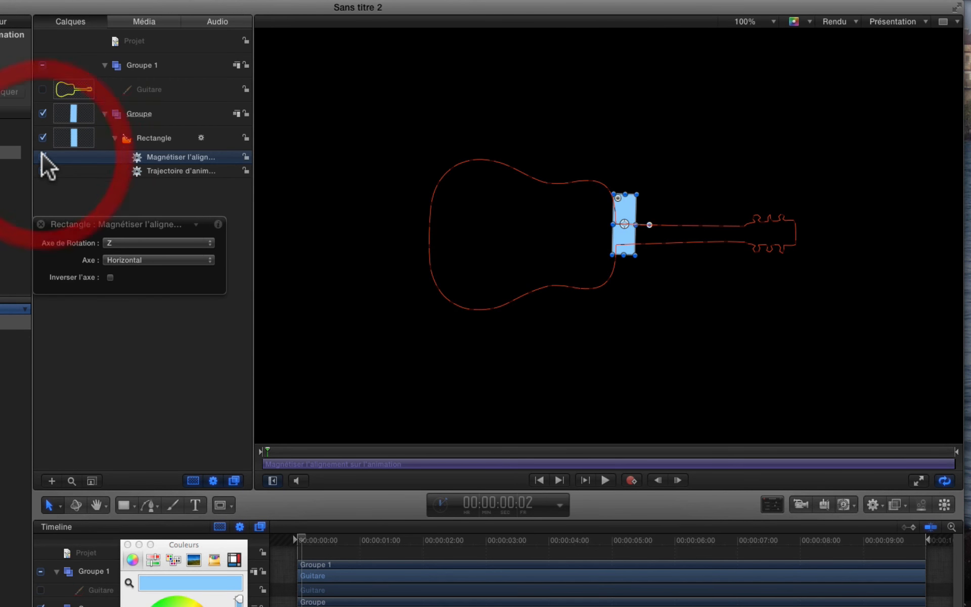
{"action": "key", "text": "space"}
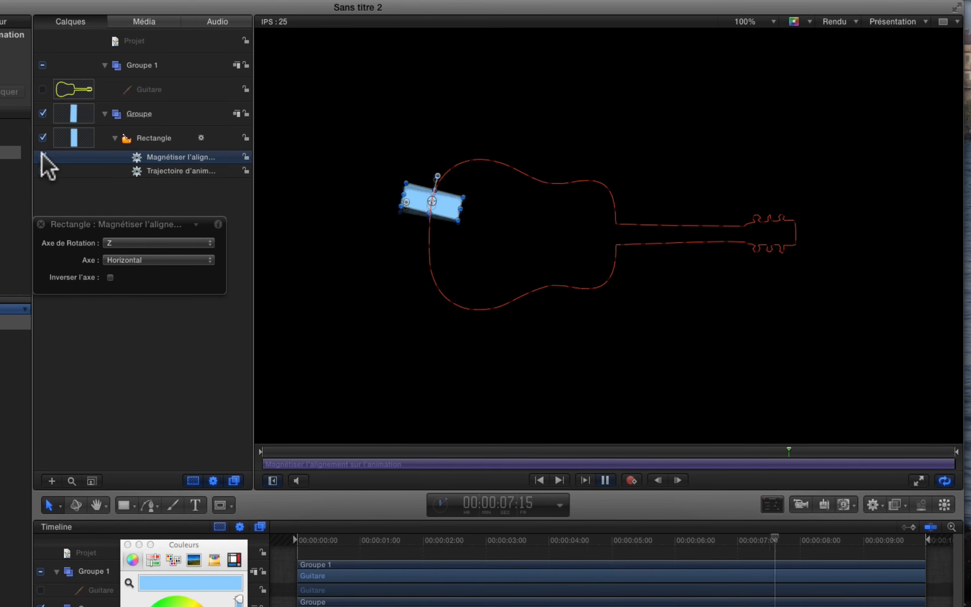
{"action": "key", "text": "space"}
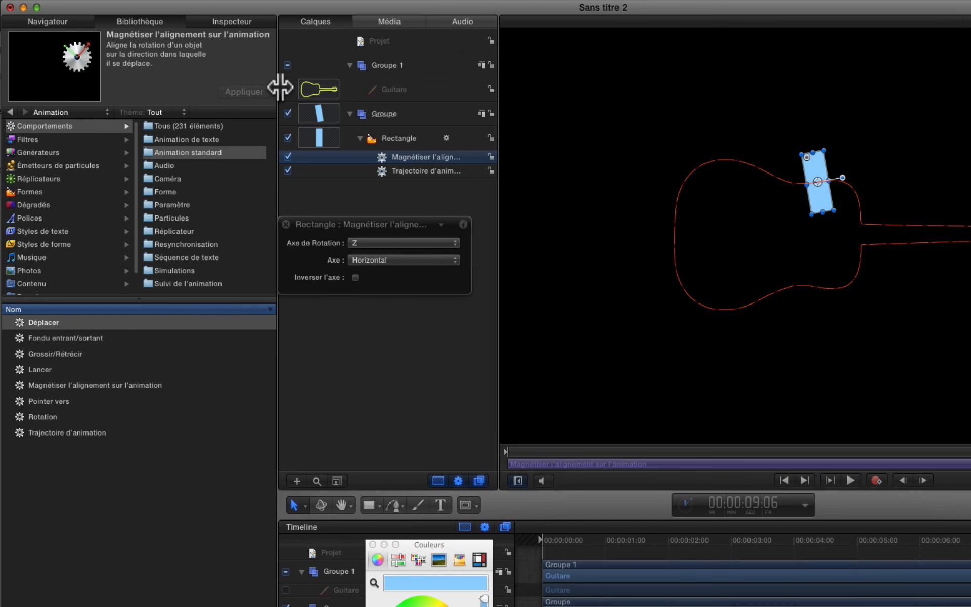
Make the Guitare layer visible again and move the guitar up and left on the canvas
{"action": "left_click", "coordinate": [287, 89]}
{"action": "left_click_drag", "start_coordinate": [748, 304], "coordinate": [605, 121]}
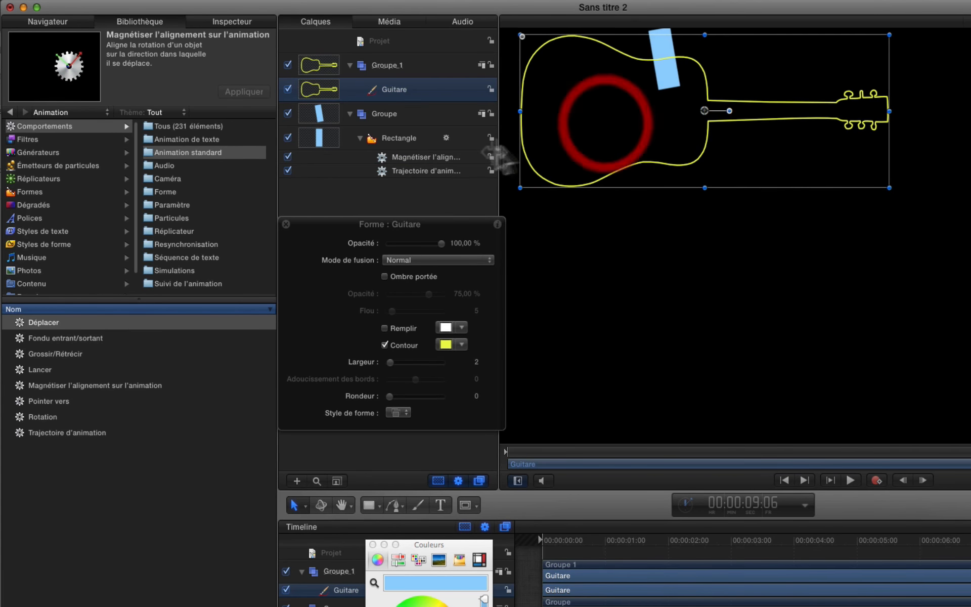
Delete both behaviors from the rectangle and place it below and to the right of the guitar
{"action": "left_click", "coordinate": [428, 158]}
{"action": "key", "text": "Delete"}
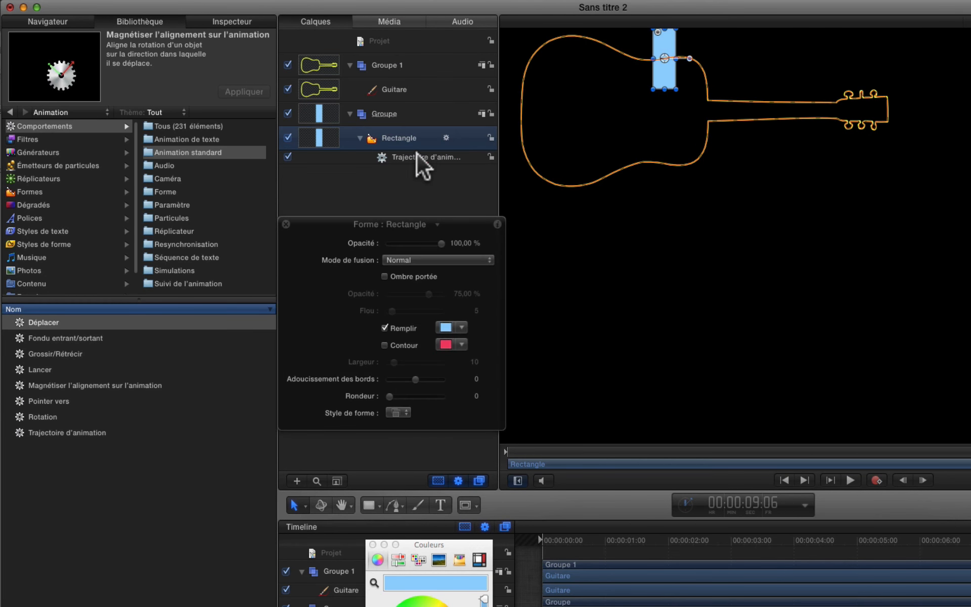
{"action": "left_click", "coordinate": [419, 156]}
{"action": "key", "text": "Delete"}
{"action": "left_click_drag", "start_coordinate": [638, 237], "coordinate": [970, 276]}
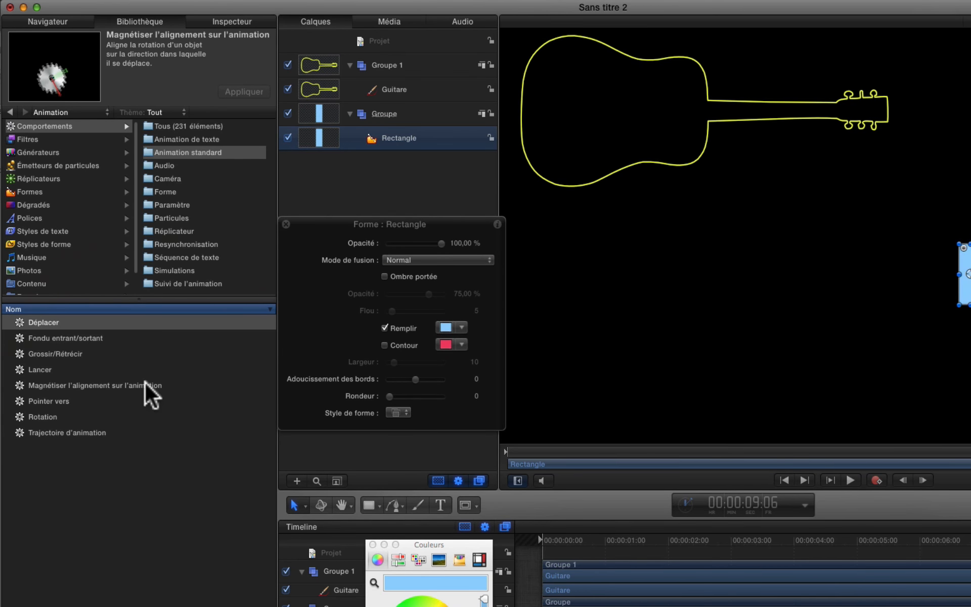
Apply Pointer vers to the rectangle with Guitare as the Objet and the Axe set to X
{"action": "left_click_drag", "start_coordinate": [22, 401], "coordinate": [394, 138]}
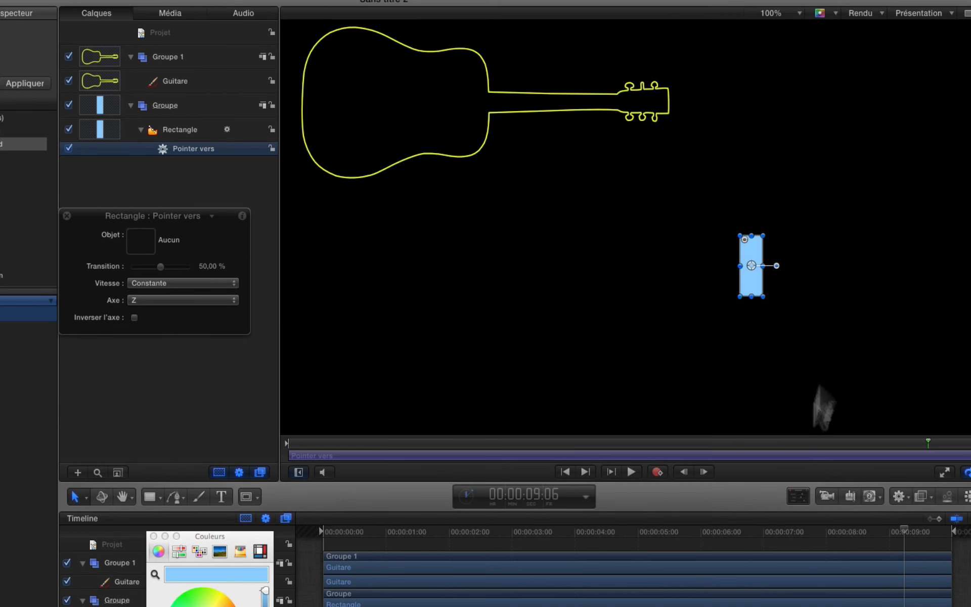
{"action": "left_click_drag", "start_coordinate": [85, 76], "coordinate": [137, 241]}
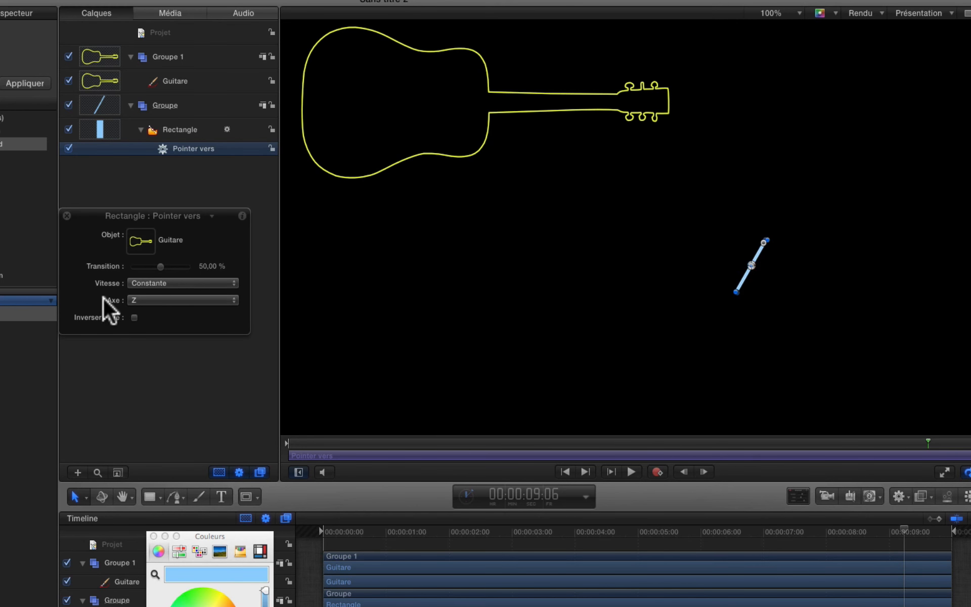
{"action": "left_click", "coordinate": [165, 300]}
{"action": "left_click", "coordinate": [157, 280]}
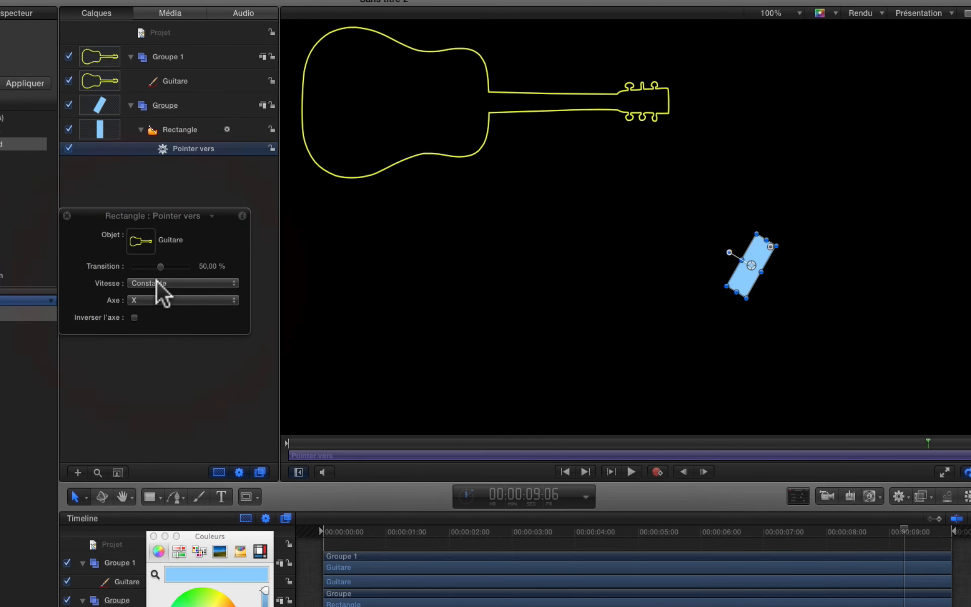
Move the Guitare shape down on the canvas to about X -238 px, Y 144 px
{"action": "left_click", "coordinate": [174, 77]}
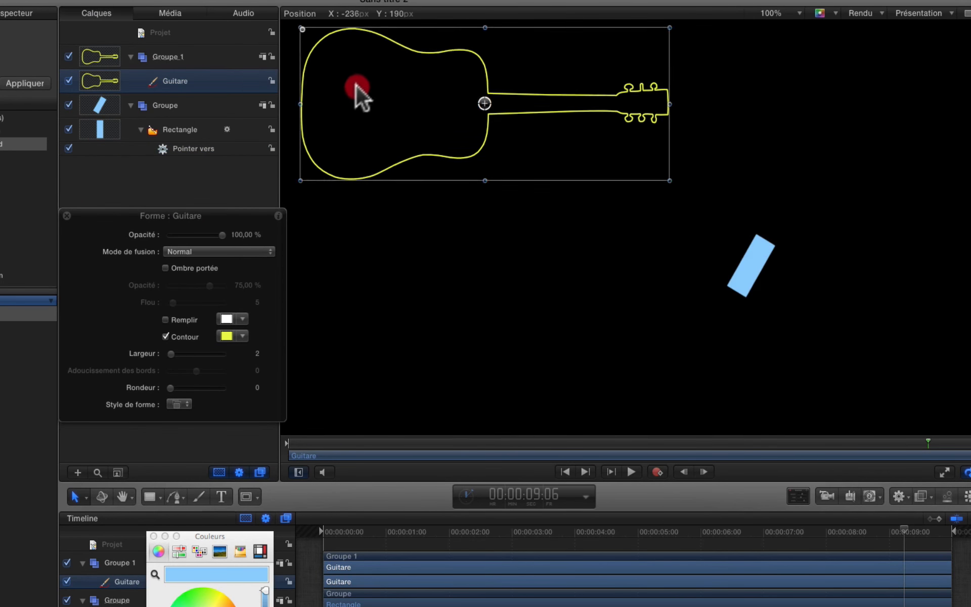
{"action": "left_click_drag", "start_coordinate": [356, 88], "coordinate": [362, 111]}
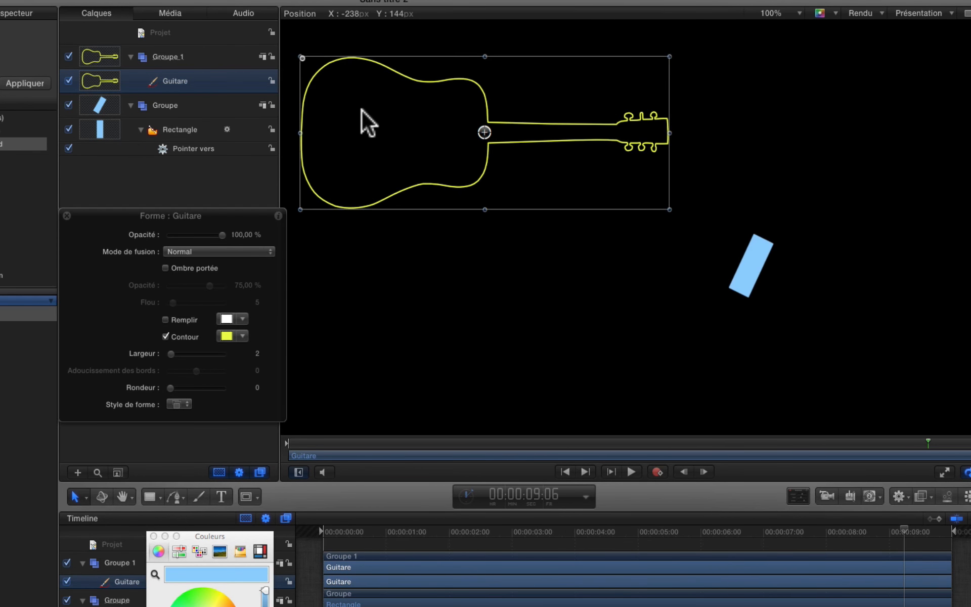